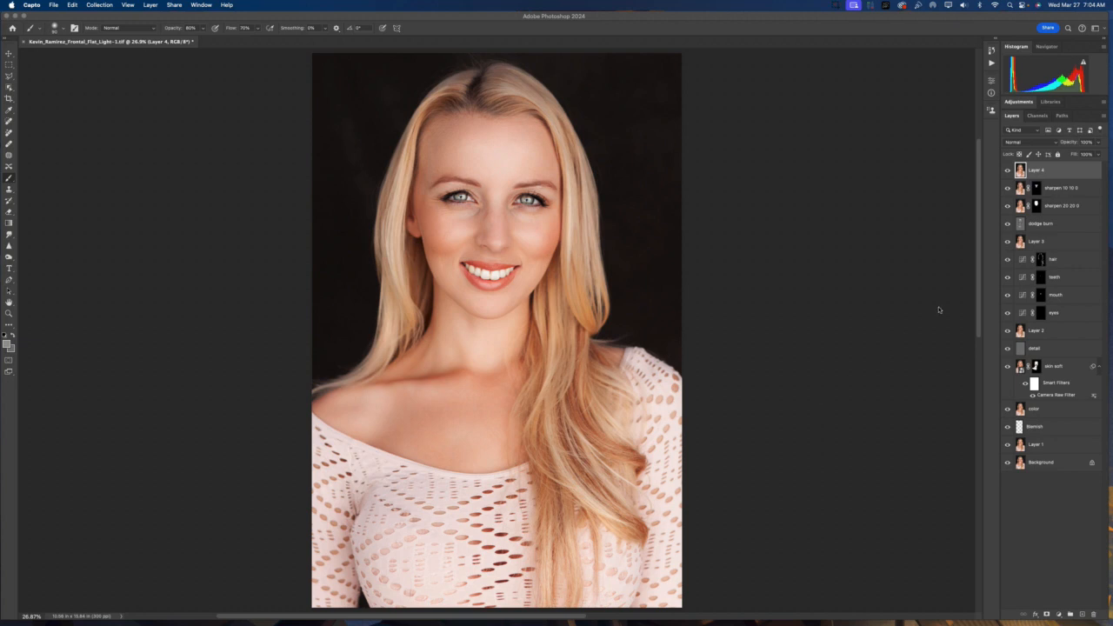
# Duplicate the top layer, Layer 4, and rename the copy "style"
pyautogui.click(1024, 176)
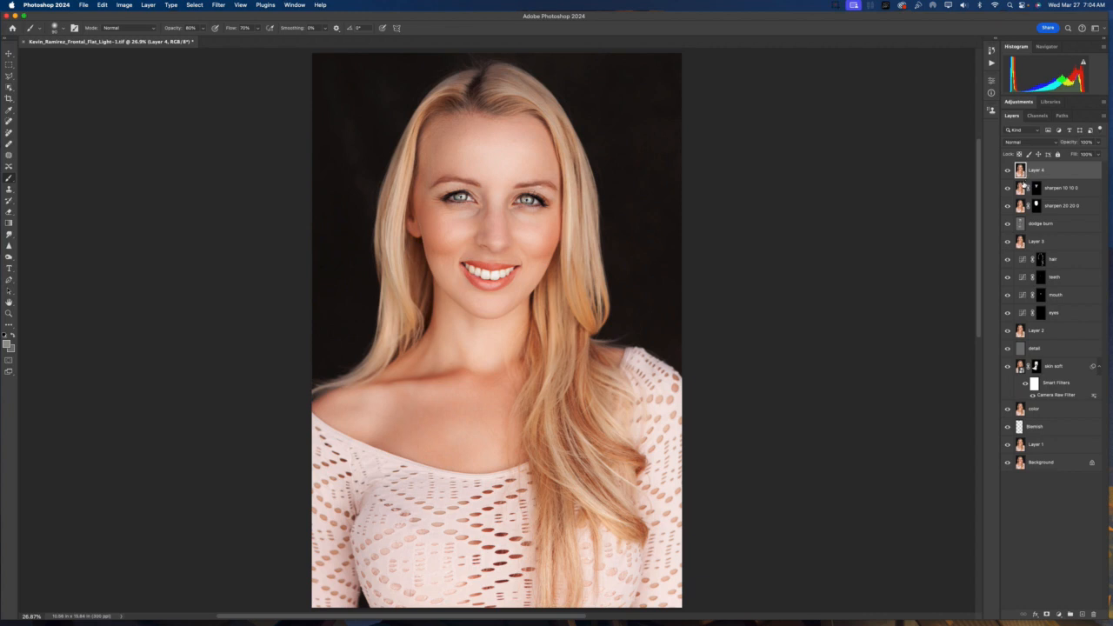
pyautogui.press('super+j')
pyautogui.doubleClick(1039, 171)
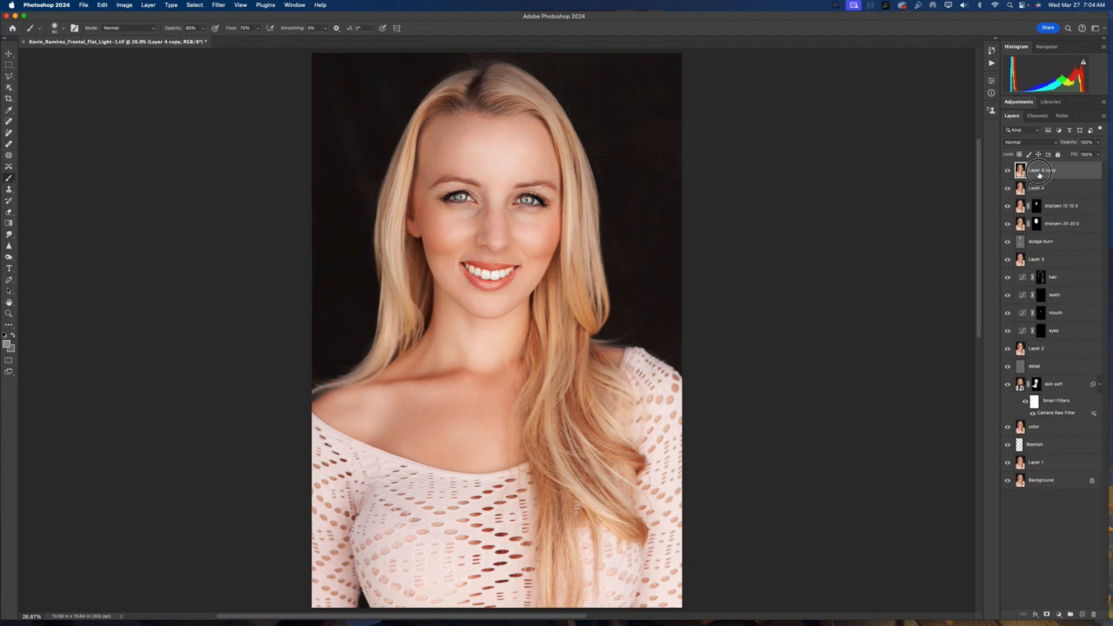
pyautogui.press('BackSpace')
pyautogui.press('Return')
# Convert the style layer to a smart object and open the Camera Raw Filter on it
pyautogui.rightClick(1061, 173)
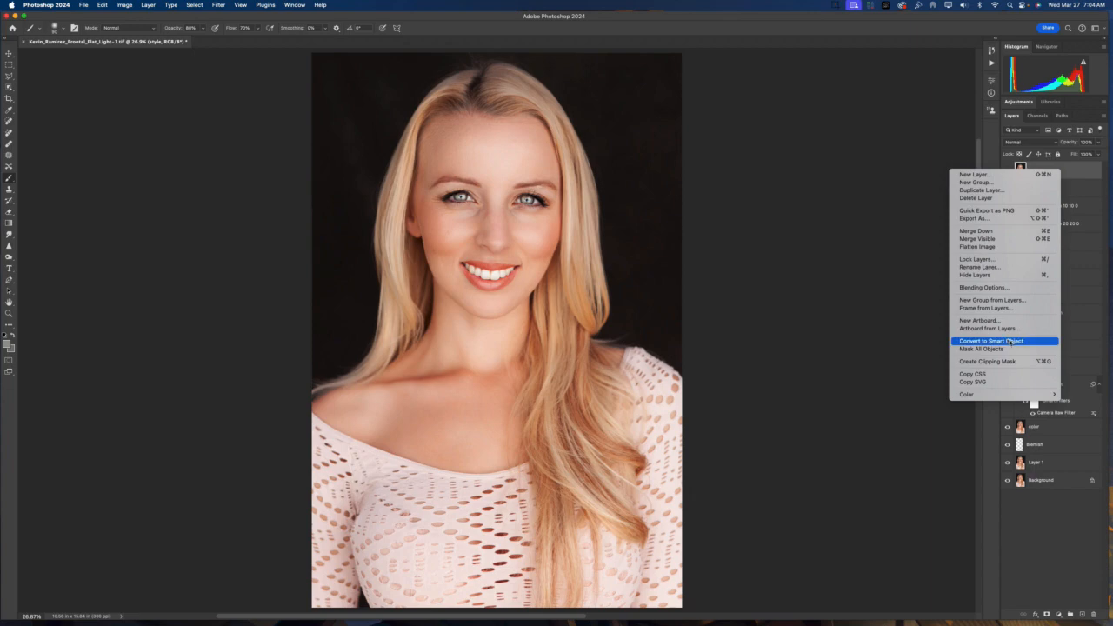
pyautogui.click(1013, 343)
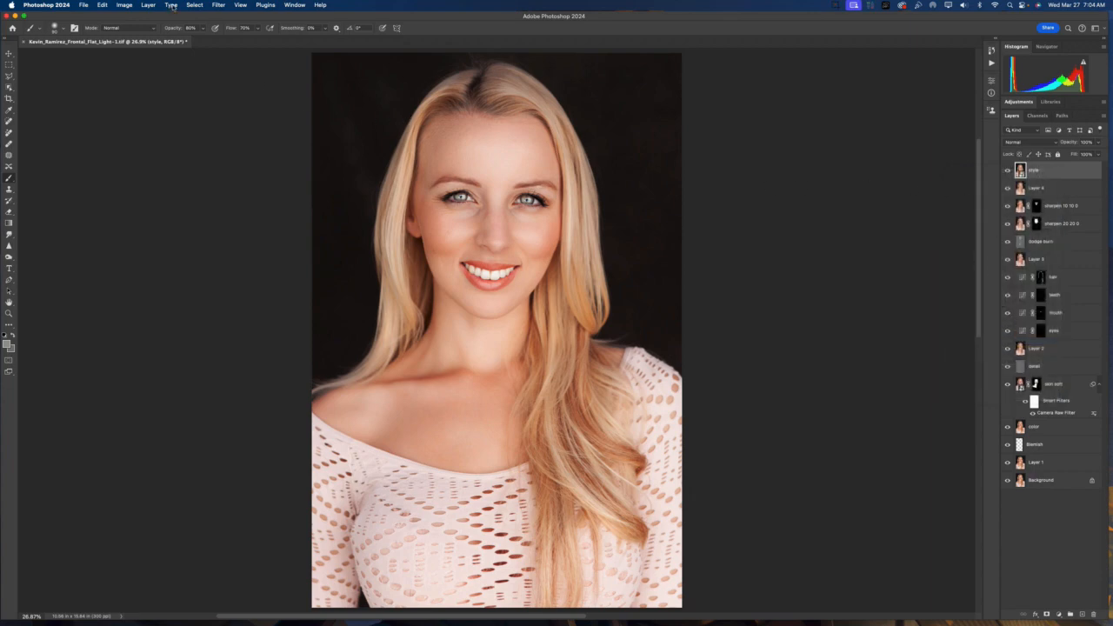
pyautogui.click(218, 5)
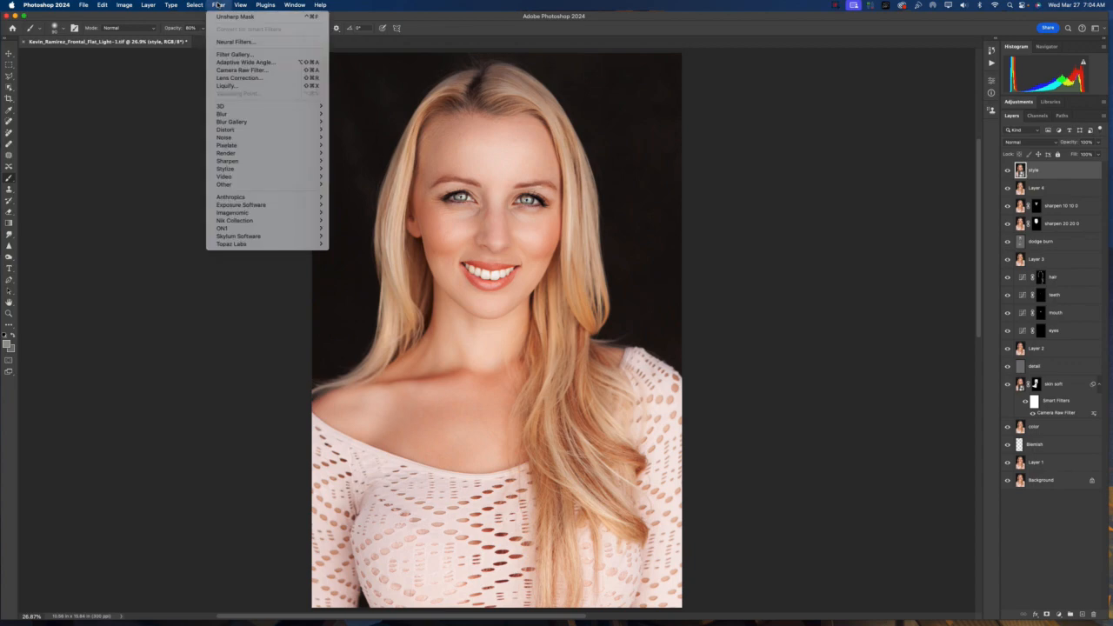
pyautogui.click(257, 73)
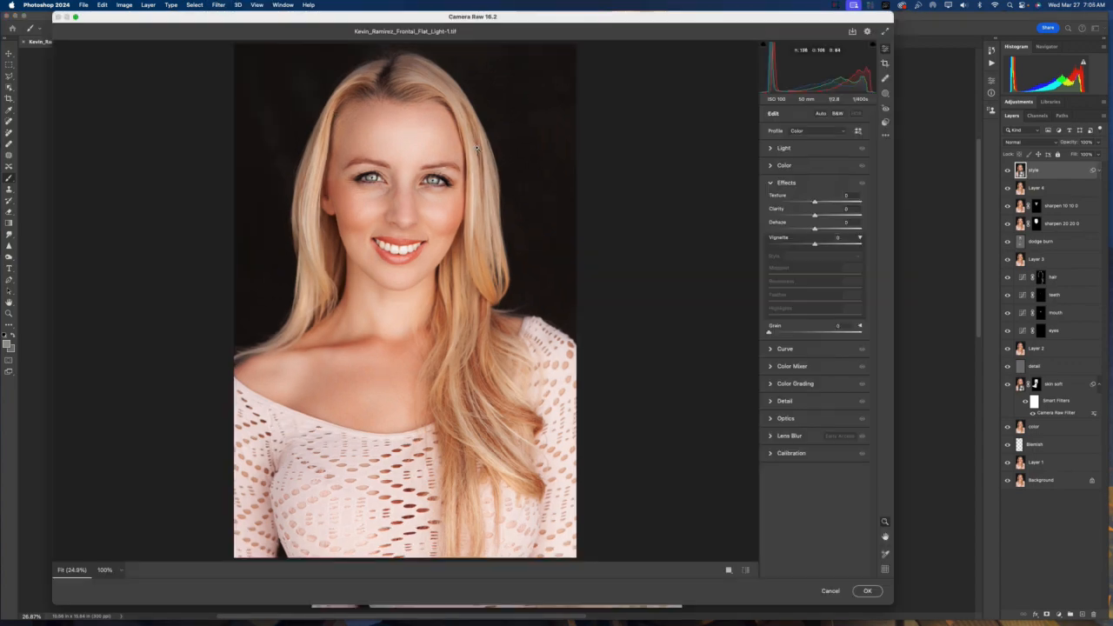
# Draw a radial gradient mask around the model's head, then subtract the subject from it
pyautogui.moveTo(564, 17); pyautogui.dragTo(604, 16)
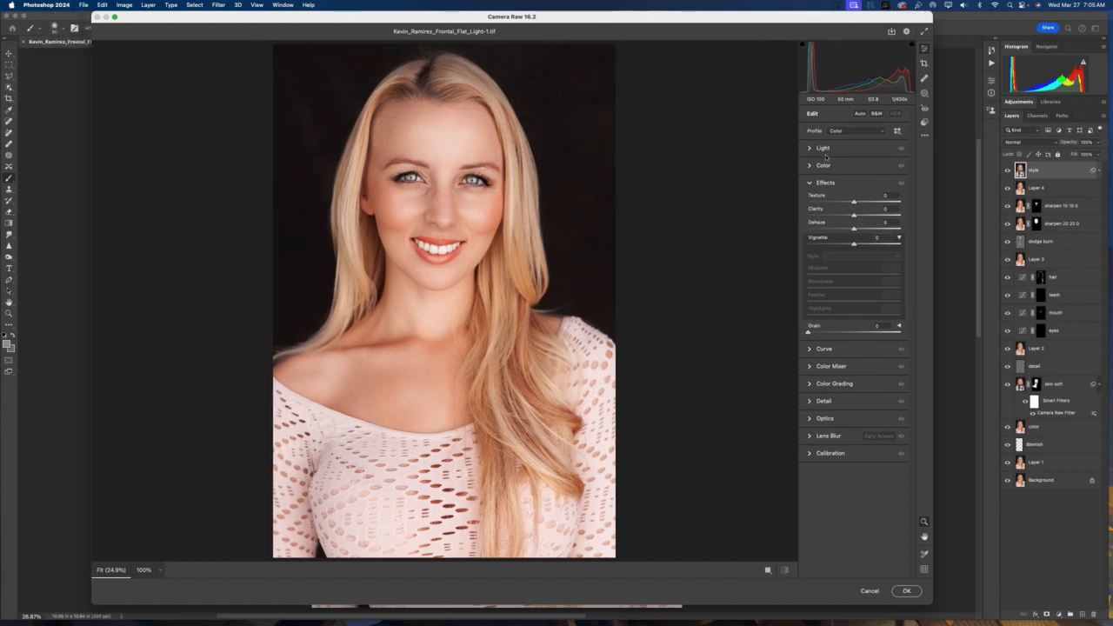
pyautogui.click(925, 94)
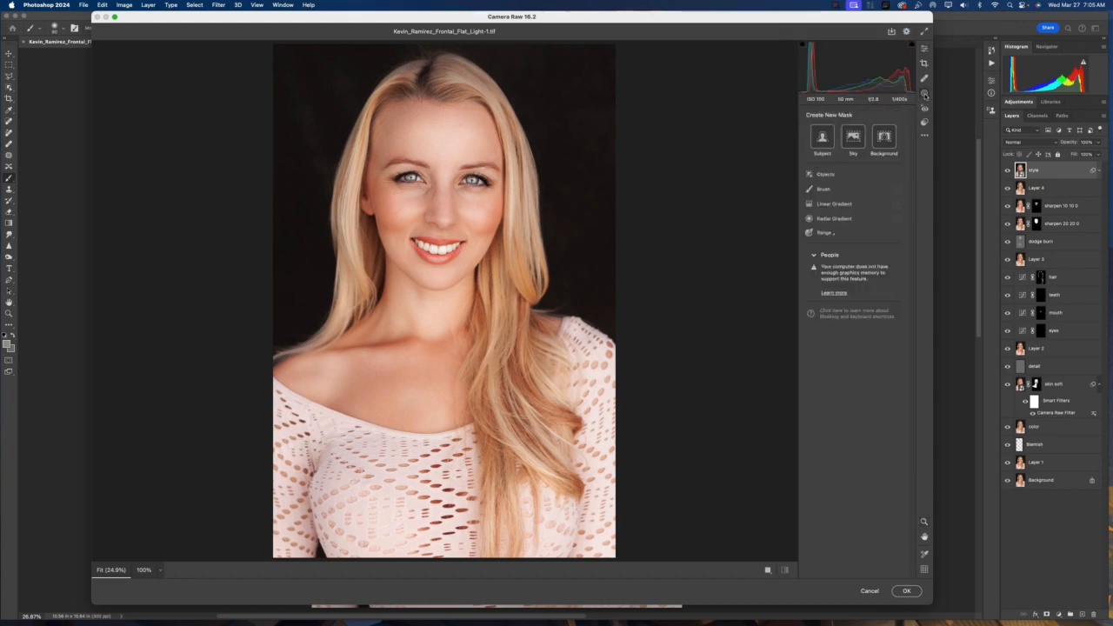
pyautogui.click(823, 222)
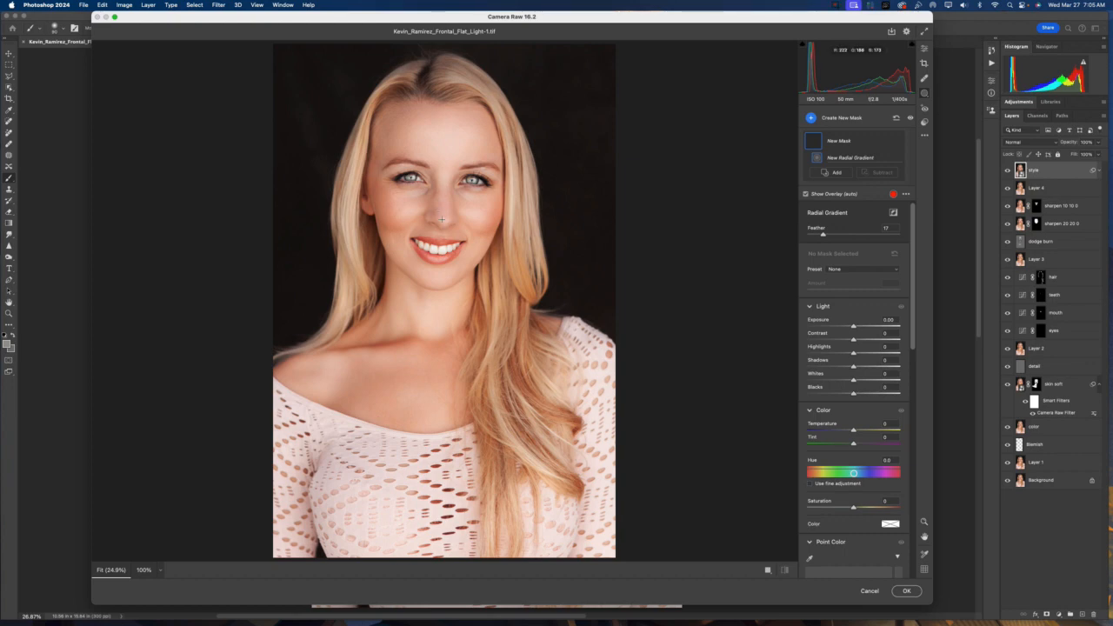
pyautogui.moveTo(442, 202); pyautogui.dragTo(550, 331)
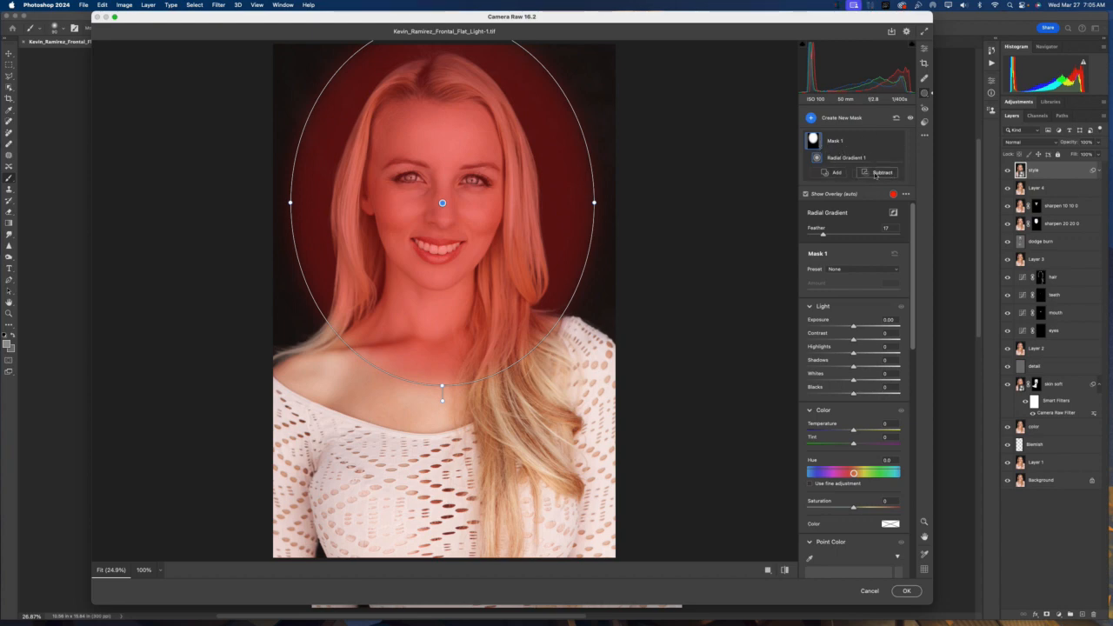
pyautogui.click(879, 172)
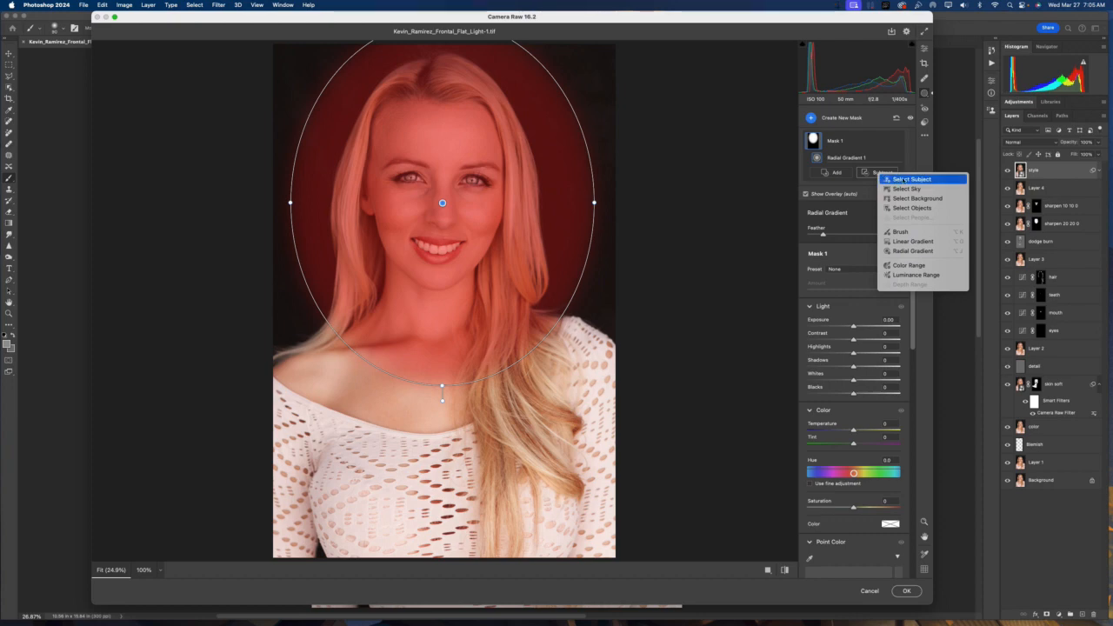
pyautogui.click(909, 179)
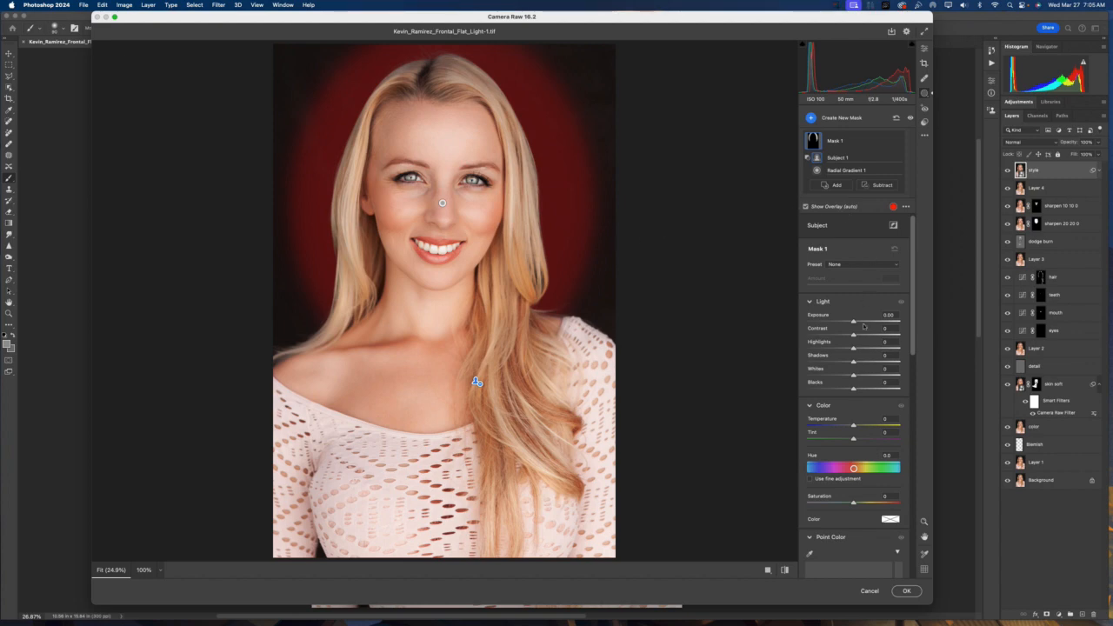
# Set the mask's exposure to +0.45, shadows to +8 and blacks to +8
pyautogui.moveTo(852, 323); pyautogui.dragTo(863, 323)
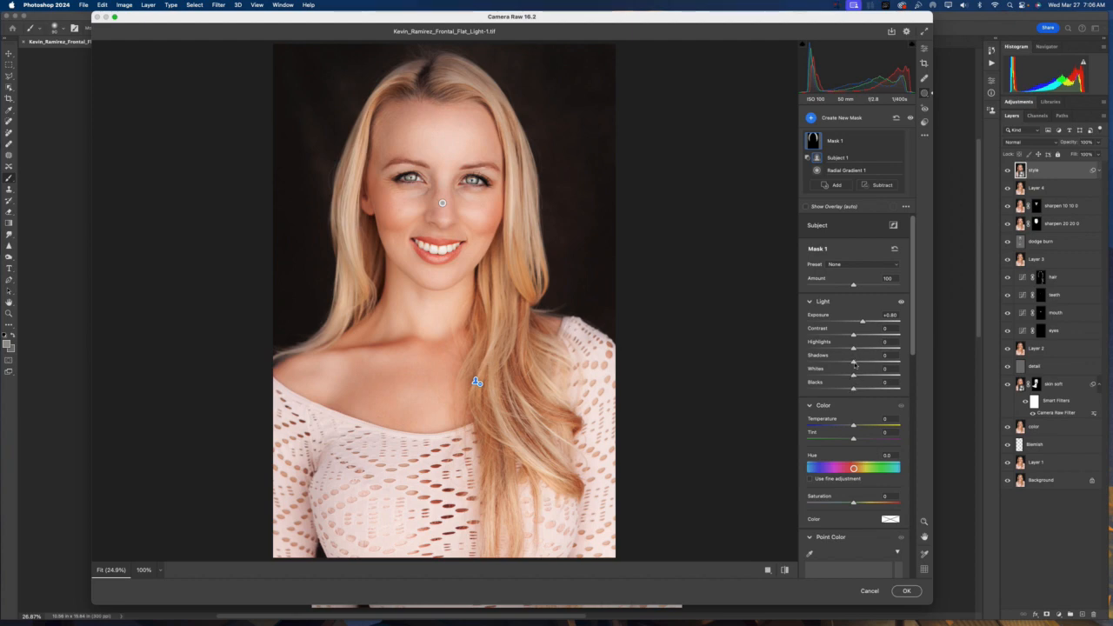
pyautogui.moveTo(855, 364); pyautogui.dragTo(856, 389)
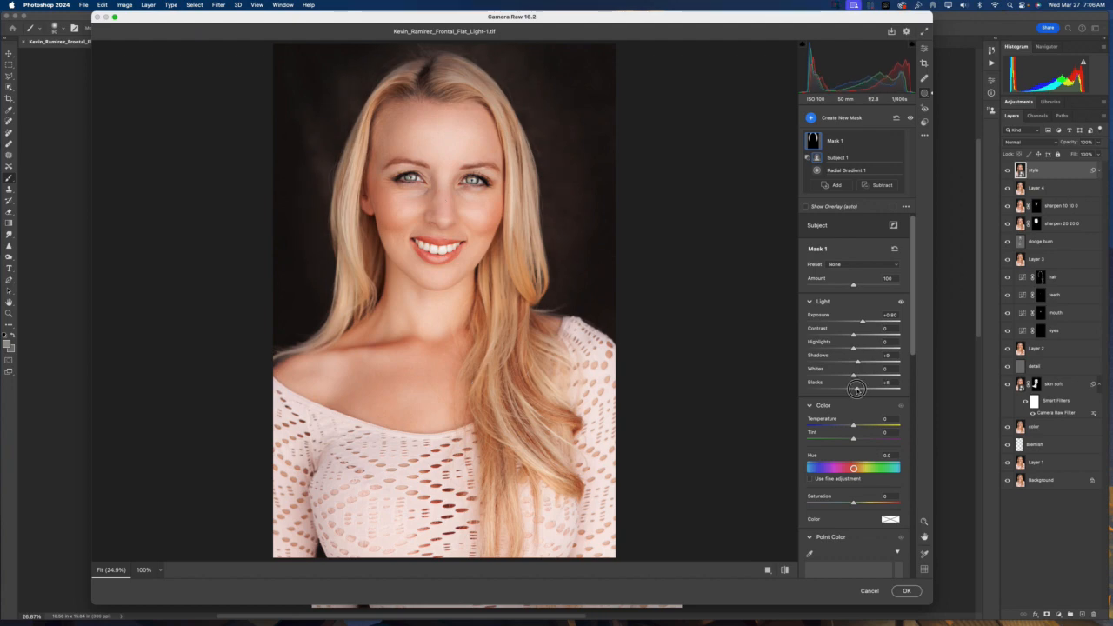
pyautogui.click(887, 356)
pyautogui.moveTo(862, 322); pyautogui.dragTo(858, 324)
# Reposition and enlarge the radial gradient ellipse so it frames the head and shoulders
pyautogui.moveTo(441, 202); pyautogui.dragTo(436, 220)
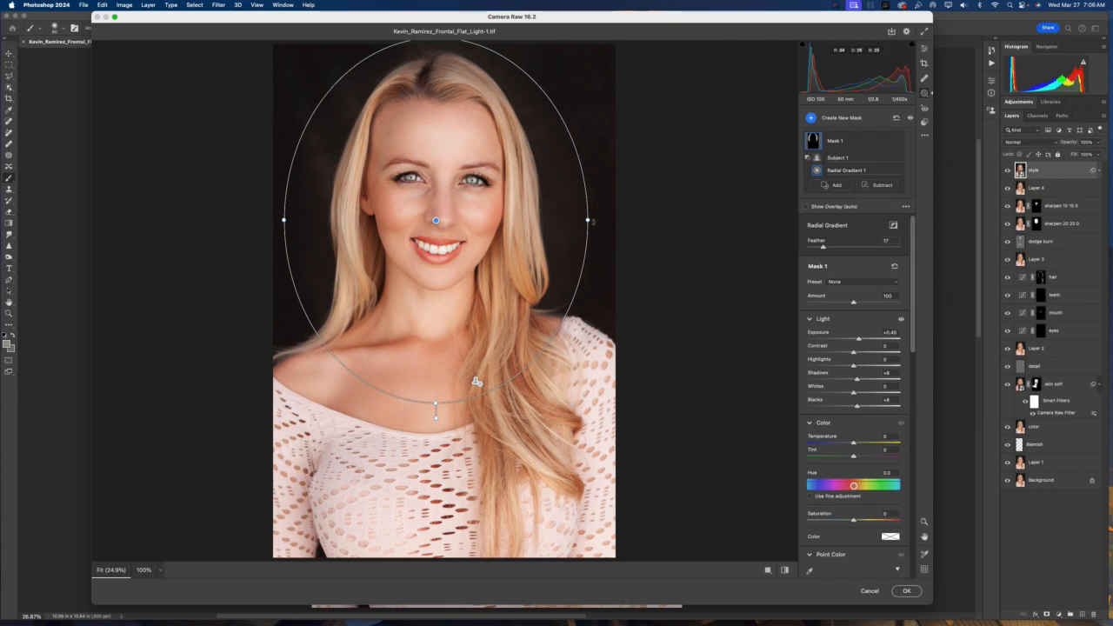
pyautogui.moveTo(588, 220); pyautogui.dragTo(594, 220)
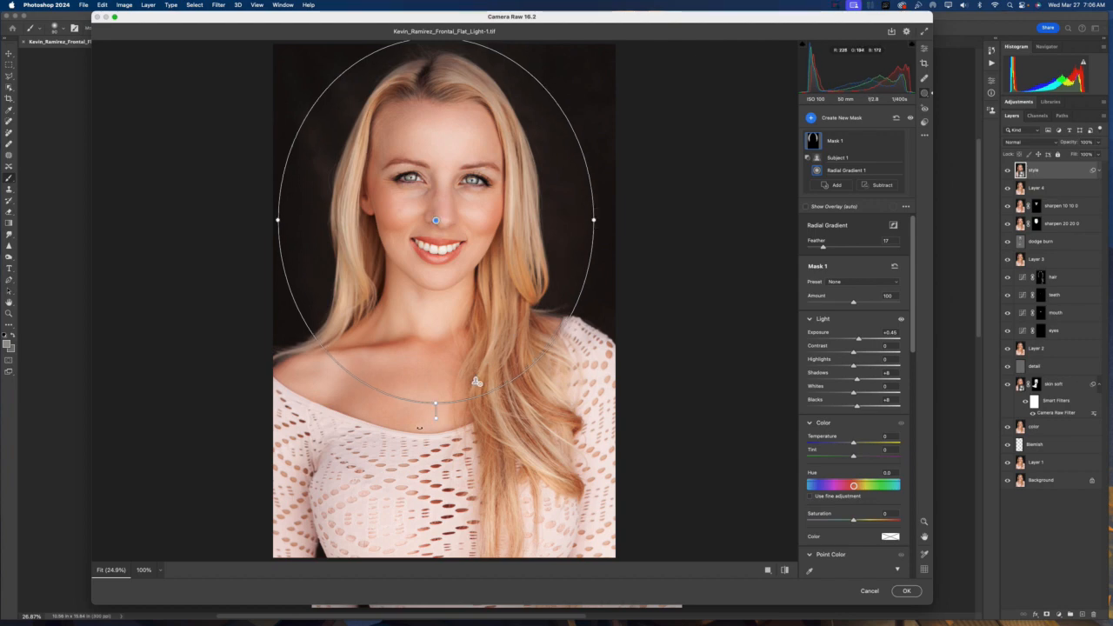
pyautogui.moveTo(437, 401); pyautogui.dragTo(436, 423)
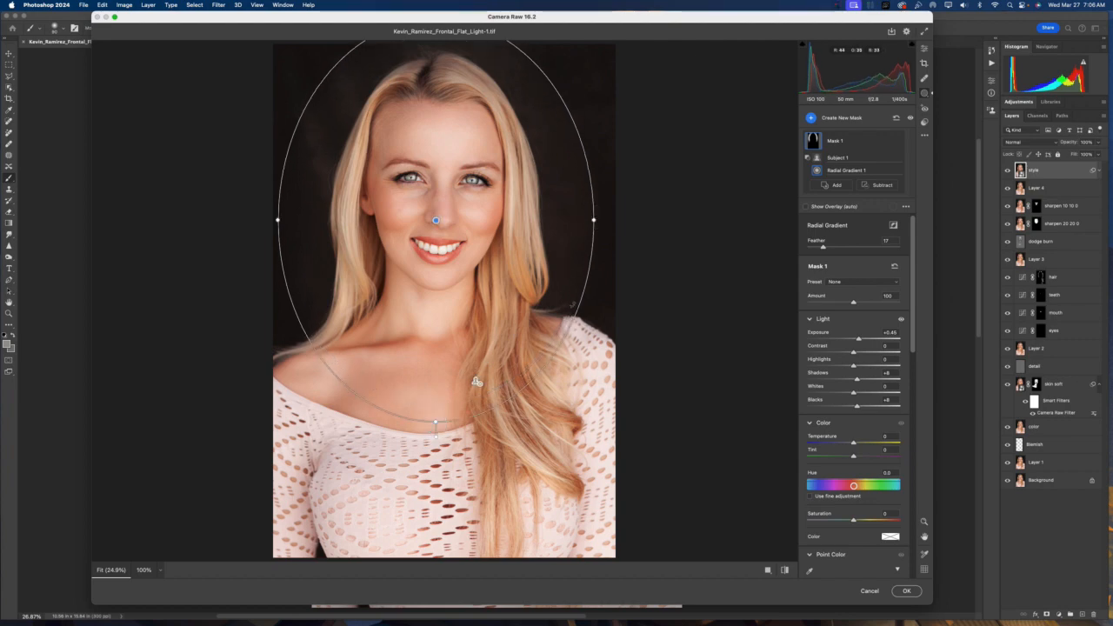
pyautogui.moveTo(577, 309); pyautogui.dragTo(573, 321)
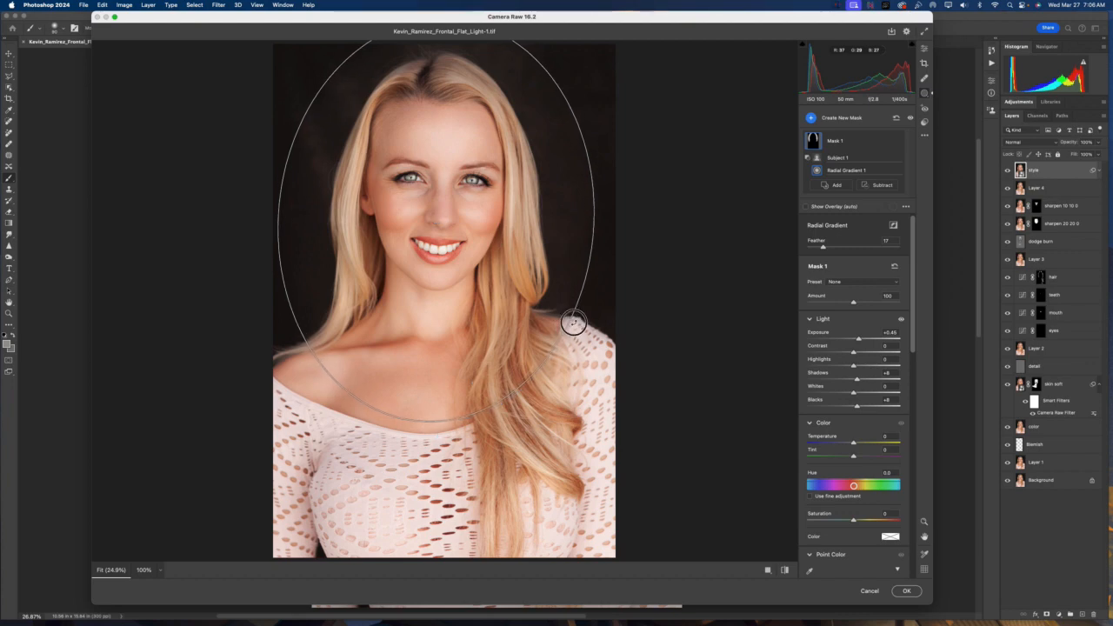
pyautogui.moveTo(442, 224)
pyautogui.mouseDown()
pyautogui.moveTo(428, 241)
pyautogui.moveTo(436, 236)
pyautogui.mouseUp()
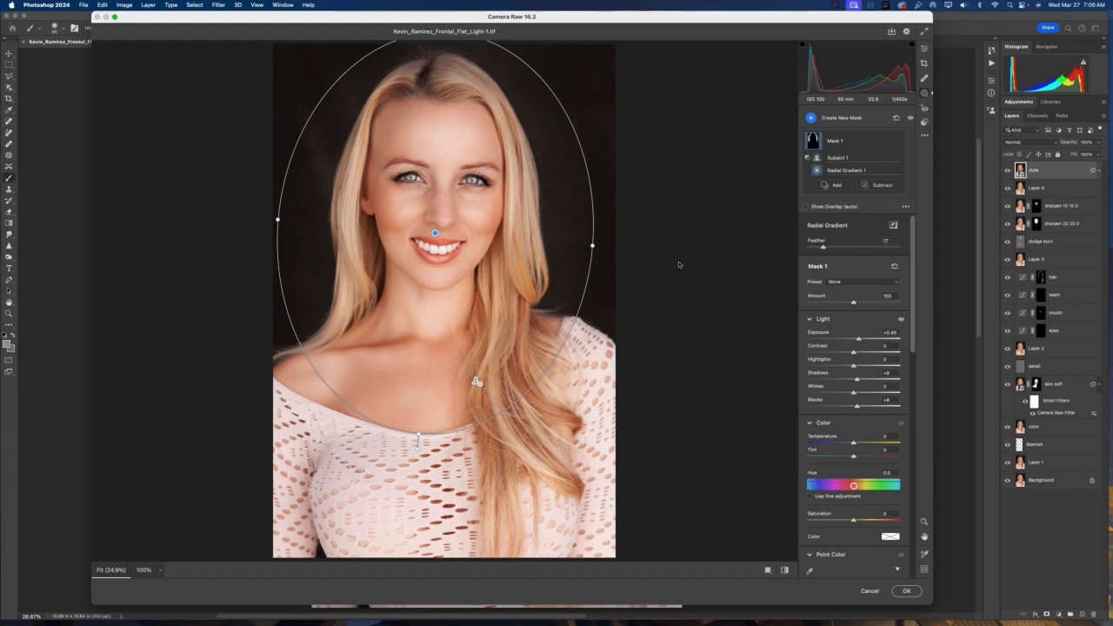
pyautogui.press('super+minus')
pyautogui.press('super+minus')
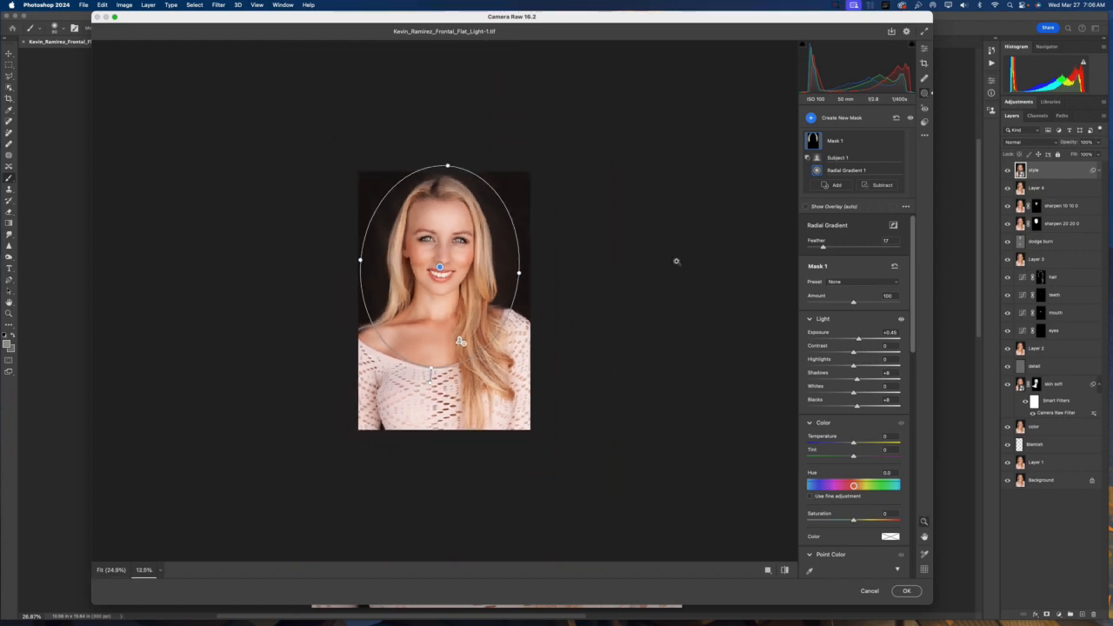
pyautogui.press('super+plus')
pyautogui.press('super+plus')
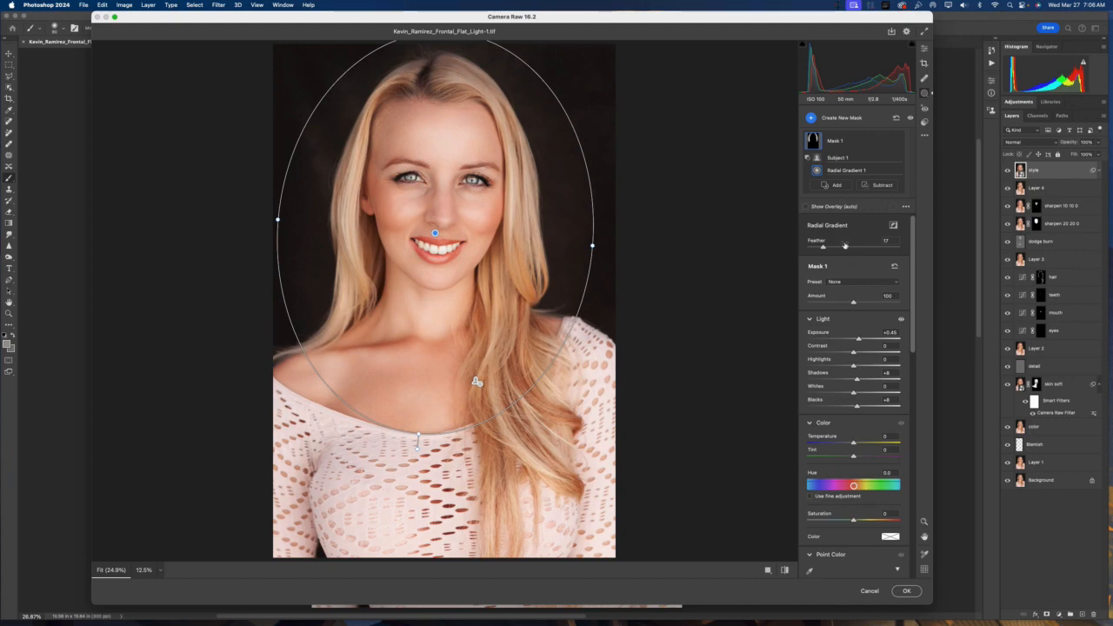
# Set the radial gradient feather to 58 and the mask exposure to +1.00
pyautogui.moveTo(824, 250); pyautogui.dragTo(861, 249)
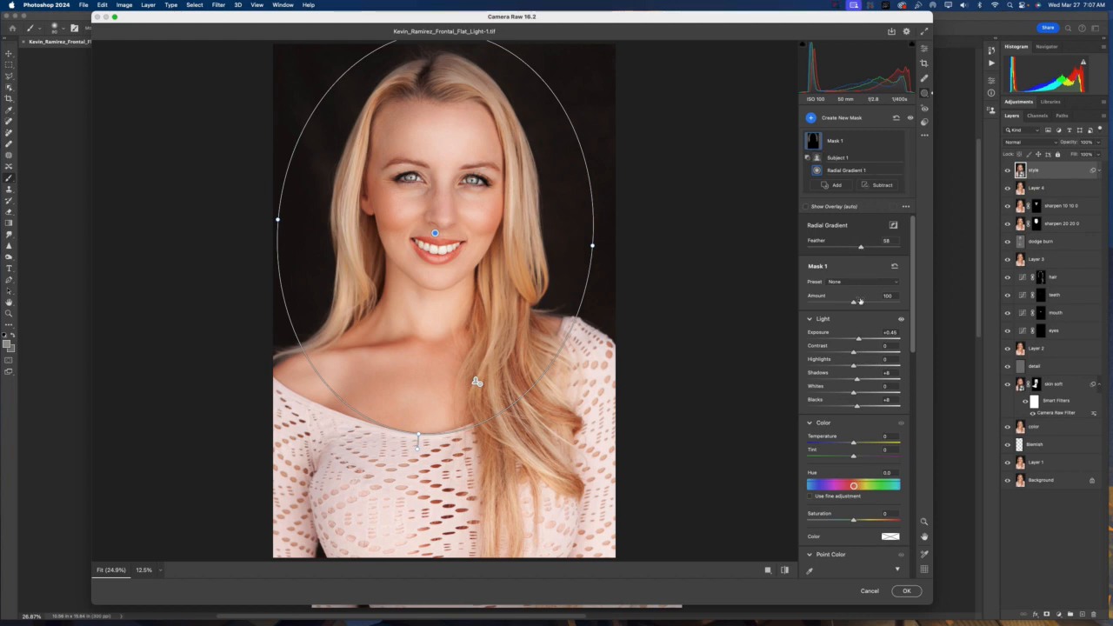
pyautogui.moveTo(859, 340)
pyautogui.mouseDown()
pyautogui.moveTo(879, 339)
pyautogui.moveTo(869, 339)
pyautogui.mouseUp()
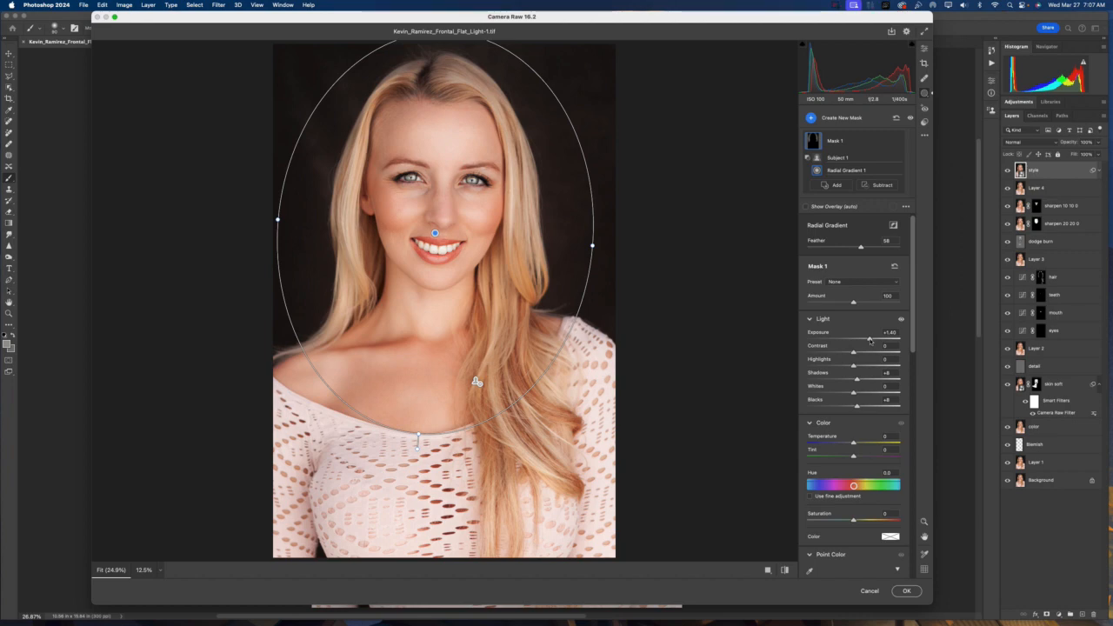
pyautogui.moveTo(869, 339); pyautogui.dragTo(864, 339)
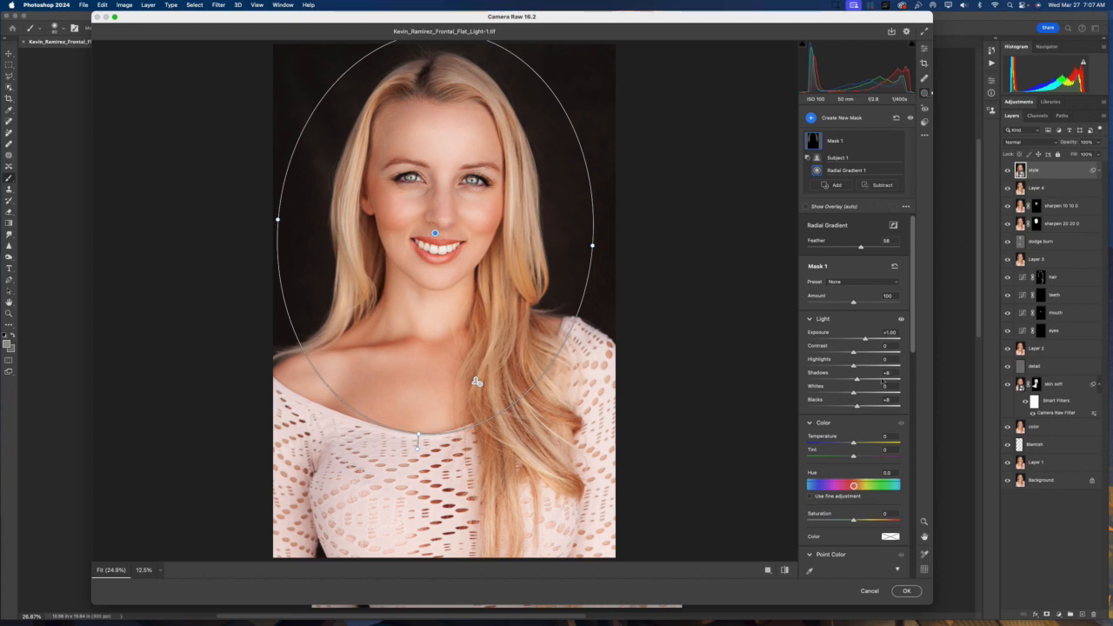
# Toggle between default and current settings to compare the masked adjustment
pyautogui.click(783, 570)
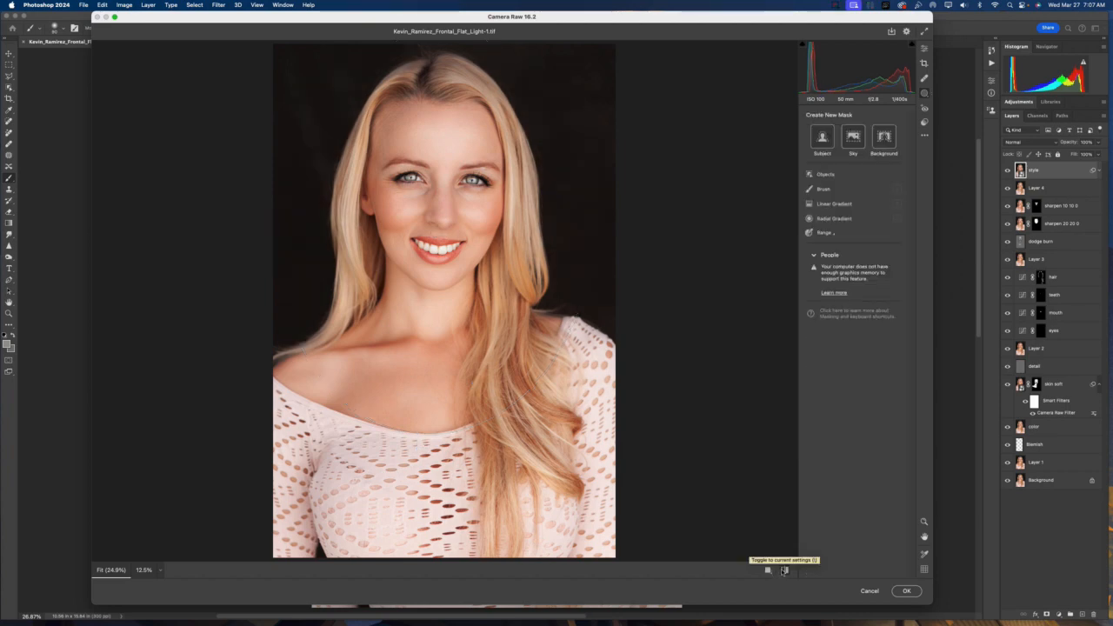
pyautogui.click(783, 570)
pyautogui.click(783, 570)
pyautogui.click(783, 571)
pyautogui.click(784, 570)
pyautogui.click(783, 571)
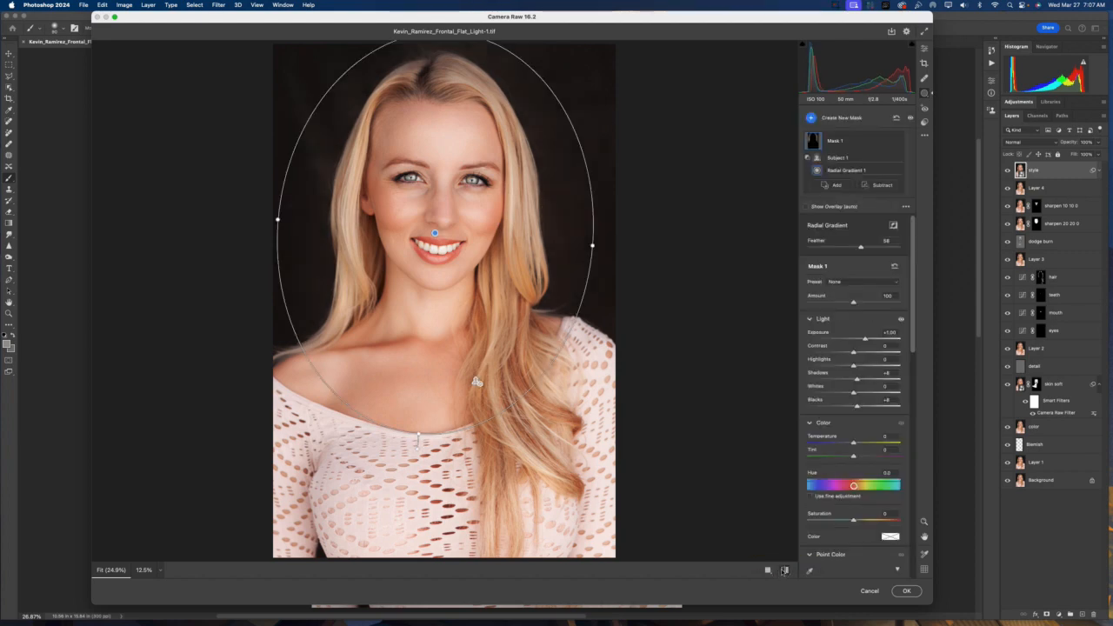
pyautogui.click(783, 571)
pyautogui.click(783, 570)
# Lower the mask exposure to +0.55
pyautogui.moveTo(865, 339); pyautogui.dragTo(861, 340)
pyautogui.moveTo(914, 316); pyautogui.dragTo(915, 322)
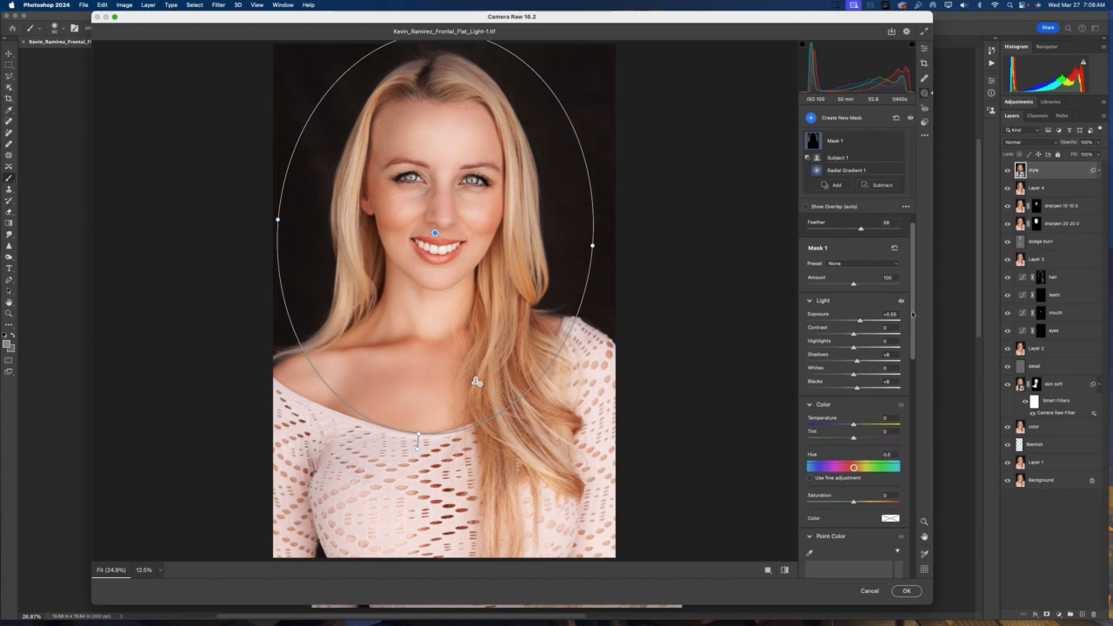
pyautogui.moveTo(913, 303); pyautogui.dragTo(916, 230)
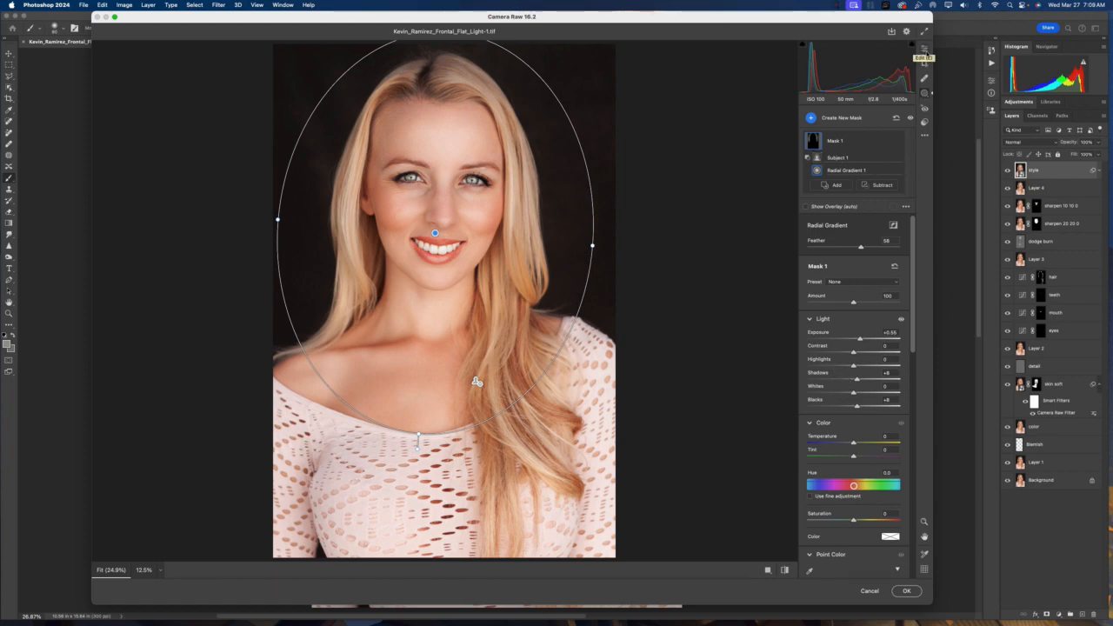
# Open Color Grading in the main edit panel and tint the shadows with the colour wheel, saturation and luminance
pyautogui.click(924, 50)
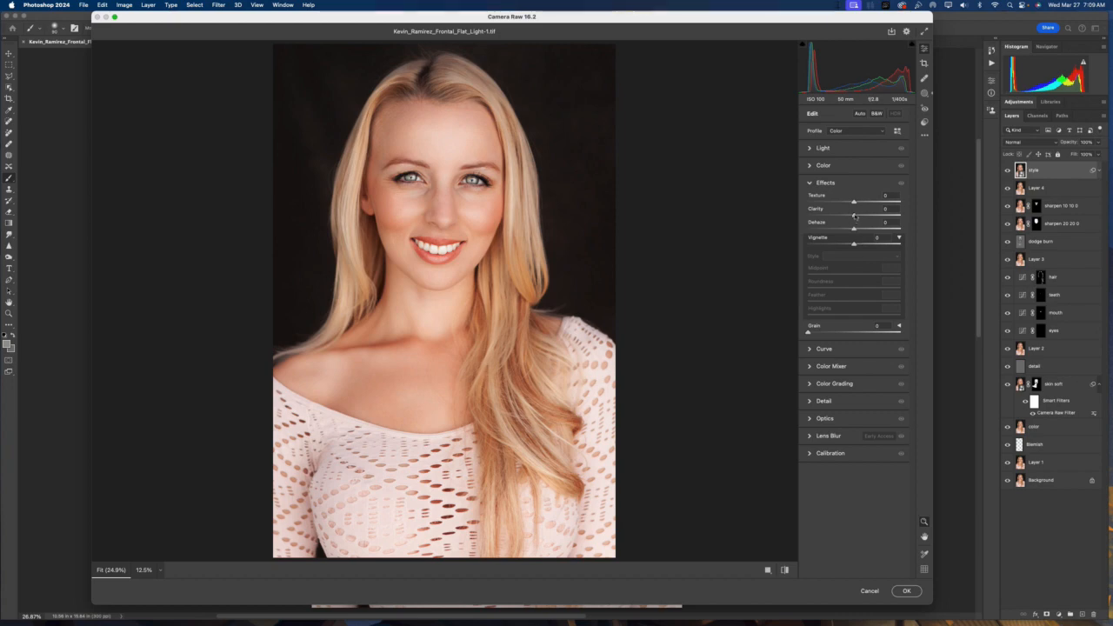
pyautogui.click(814, 185)
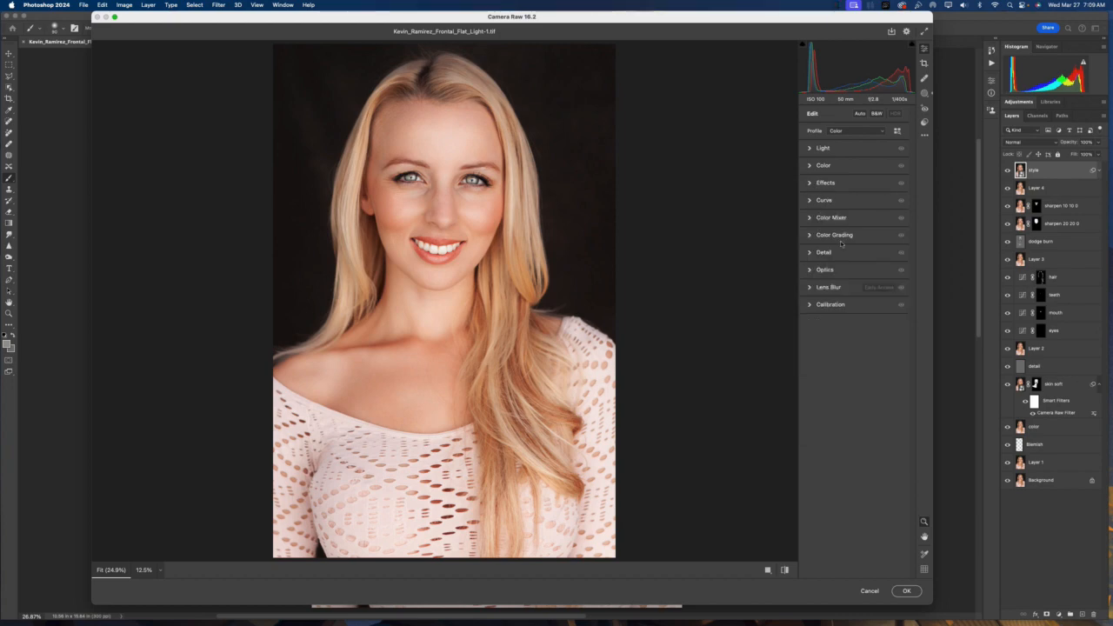
pyautogui.click(814, 236)
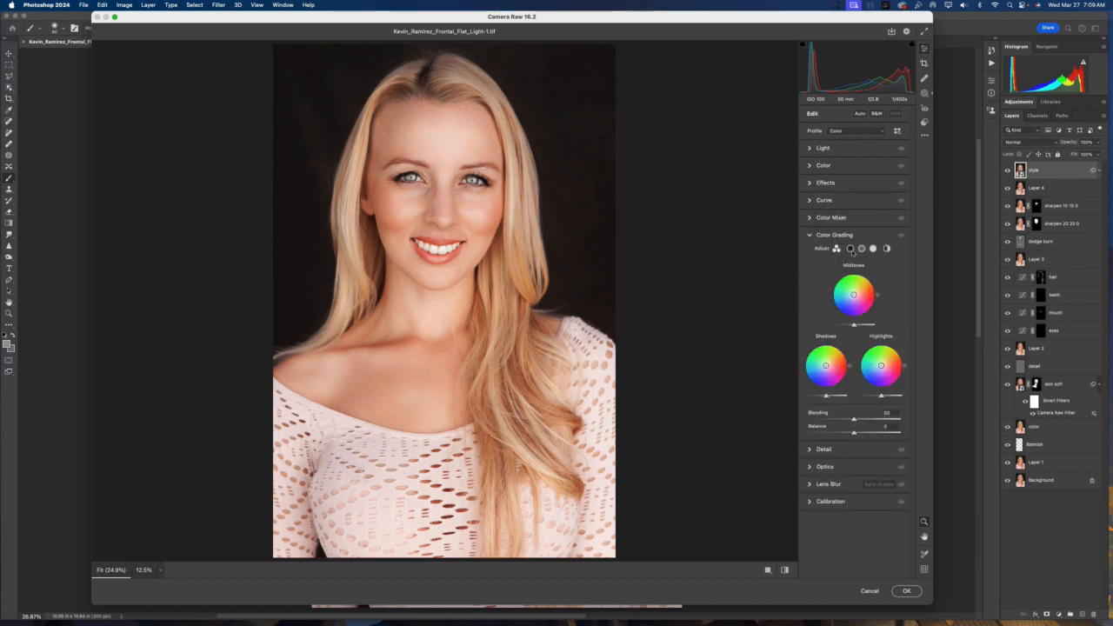
pyautogui.click(850, 250)
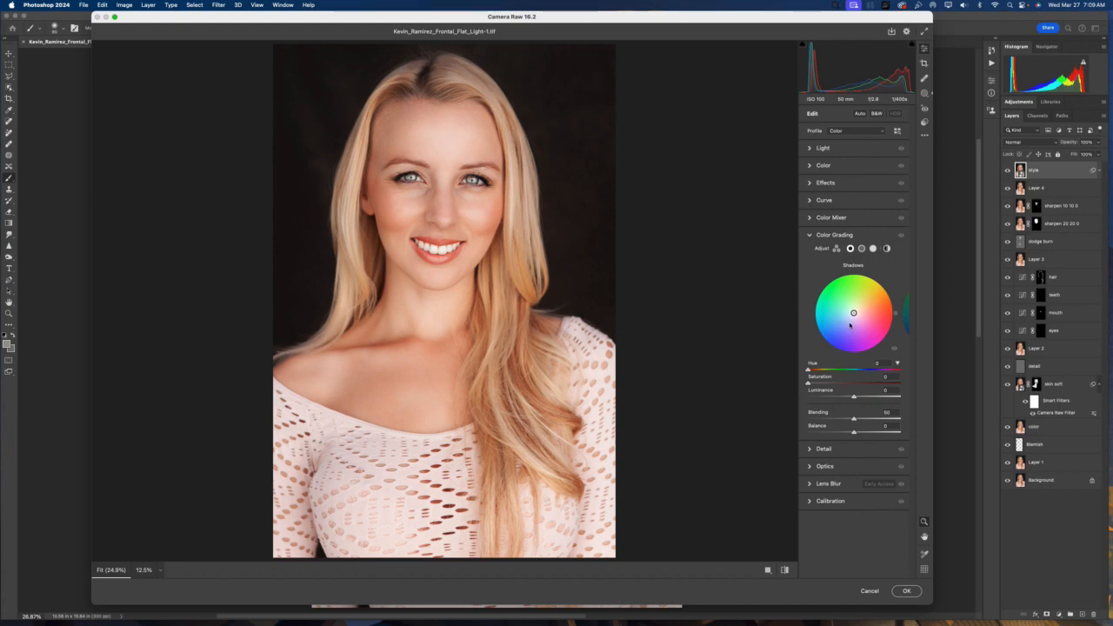
pyautogui.moveTo(850, 322); pyautogui.dragTo(839, 352)
pyautogui.moveTo(846, 357); pyautogui.dragTo(848, 356)
pyautogui.moveTo(848, 356); pyautogui.dragTo(846, 355)
pyautogui.moveTo(827, 383)
pyautogui.mouseDown()
pyautogui.moveTo(882, 386)
pyautogui.moveTo(839, 388)
pyautogui.mouseUp()
pyautogui.moveTo(852, 396)
pyautogui.mouseDown()
pyautogui.moveTo(828, 397)
pyautogui.moveTo(896, 400)
pyautogui.moveTo(836, 399)
pyautogui.moveTo(850, 400)
pyautogui.mouseUp()
pyautogui.moveTo(851, 400); pyautogui.dragTo(851, 401)
pyautogui.moveTo(853, 399); pyautogui.dragTo(853, 399)
# Adjust the midtones colour wheel, saturation and luminance in Color Grading
pyautogui.click(861, 249)
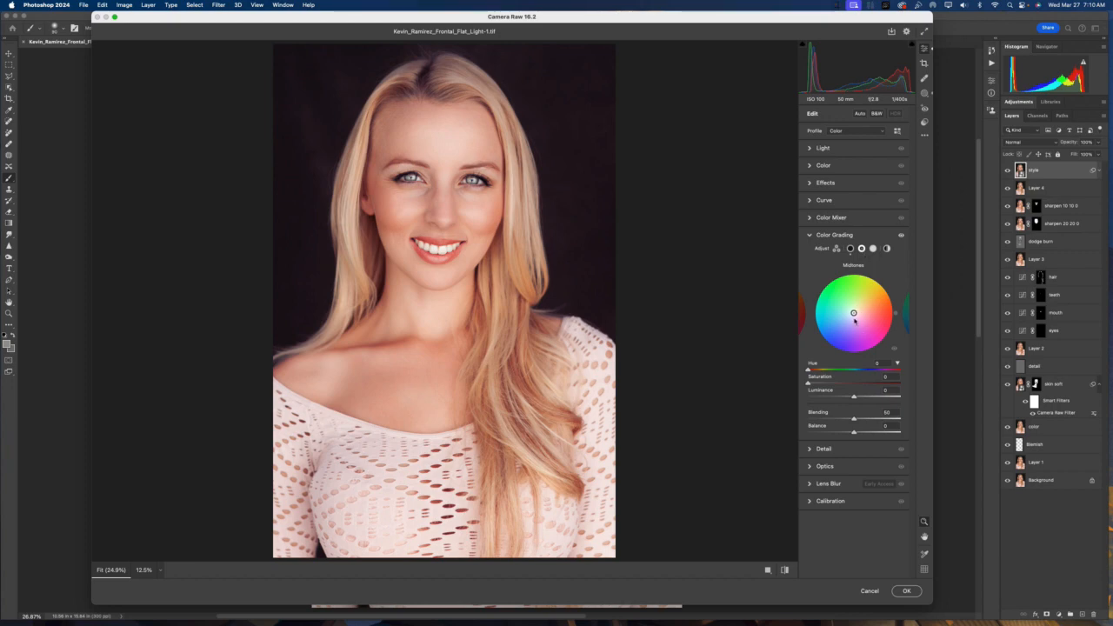
pyautogui.moveTo(862, 306); pyautogui.dragTo(866, 304)
pyautogui.moveTo(841, 385)
pyautogui.mouseDown()
pyautogui.moveTo(858, 383)
pyautogui.moveTo(821, 384)
pyautogui.moveTo(841, 383)
pyautogui.mouseUp()
pyautogui.moveTo(854, 397)
pyautogui.mouseDown()
pyautogui.moveTo(874, 397)
pyautogui.moveTo(853, 398)
pyautogui.mouseUp()
pyautogui.moveTo(852, 397); pyautogui.dragTo(851, 398)
# Switch to the highlights wheel and set the Color Grading Blending to 63
pyautogui.click(873, 248)
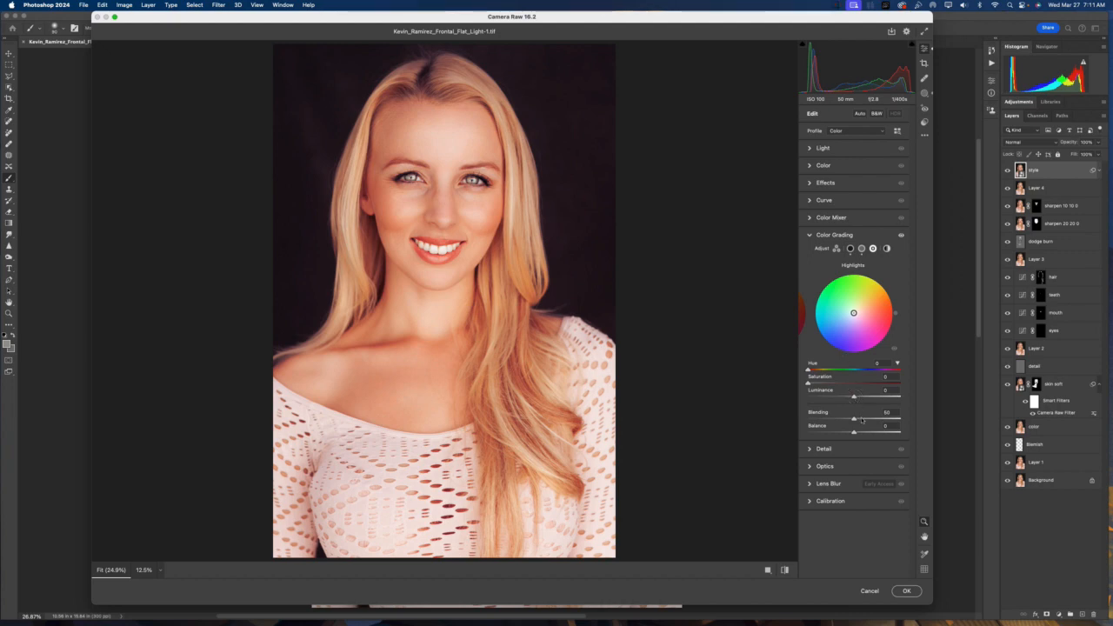
pyautogui.moveTo(854, 420)
pyautogui.mouseDown()
pyautogui.moveTo(841, 420)
pyautogui.moveTo(866, 420)
pyautogui.mouseUp()
pyautogui.moveTo(867, 422); pyautogui.dragTo(867, 419)
# Set the Color Grading Balance to -6
pyautogui.moveTo(842, 433); pyautogui.dragTo(829, 435)
pyautogui.moveTo(829, 435); pyautogui.dragTo(864, 434)
pyautogui.moveTo(865, 433); pyautogui.dragTo(857, 432)
pyautogui.moveTo(860, 432); pyautogui.dragTo(855, 432)
pyautogui.moveTo(852, 431); pyautogui.dragTo(849, 431)
pyautogui.moveTo(858, 431); pyautogui.dragTo(855, 430)
pyautogui.moveTo(853, 432); pyautogui.dragTo(856, 431)
pyautogui.moveTo(852, 431); pyautogui.dragTo(850, 432)
pyautogui.moveTo(852, 431); pyautogui.dragTo(850, 431)
pyautogui.moveTo(854, 431); pyautogui.dragTo(852, 431)
pyautogui.moveTo(852, 431); pyautogui.dragTo(851, 431)
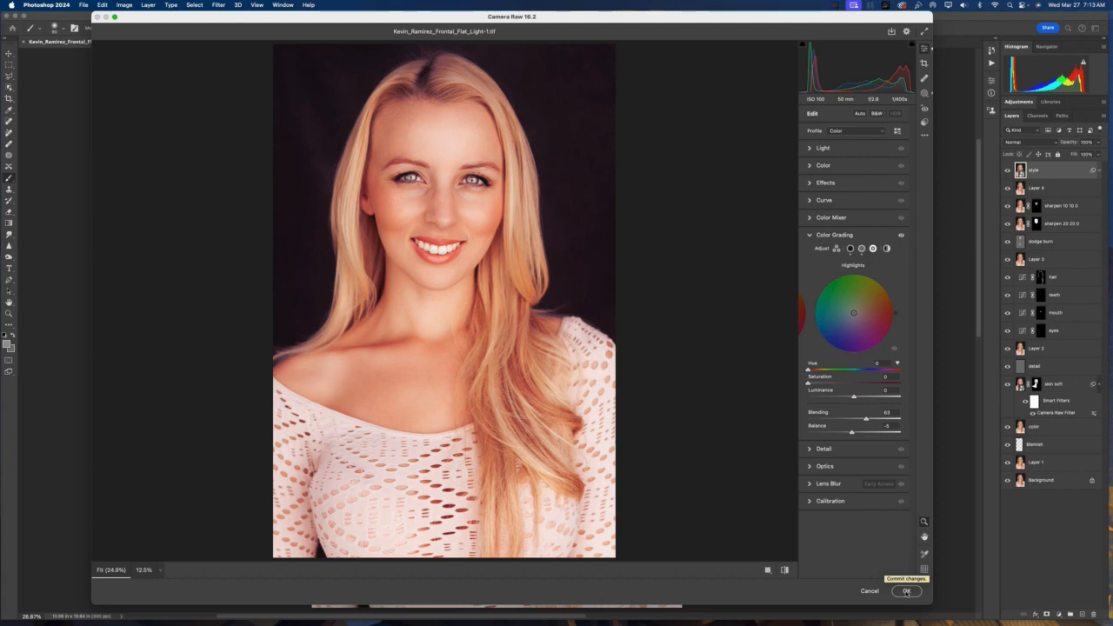
# Adjust the Color Grading Balance slider and commit the Camera Raw filter changes
pyautogui.click(906, 591)
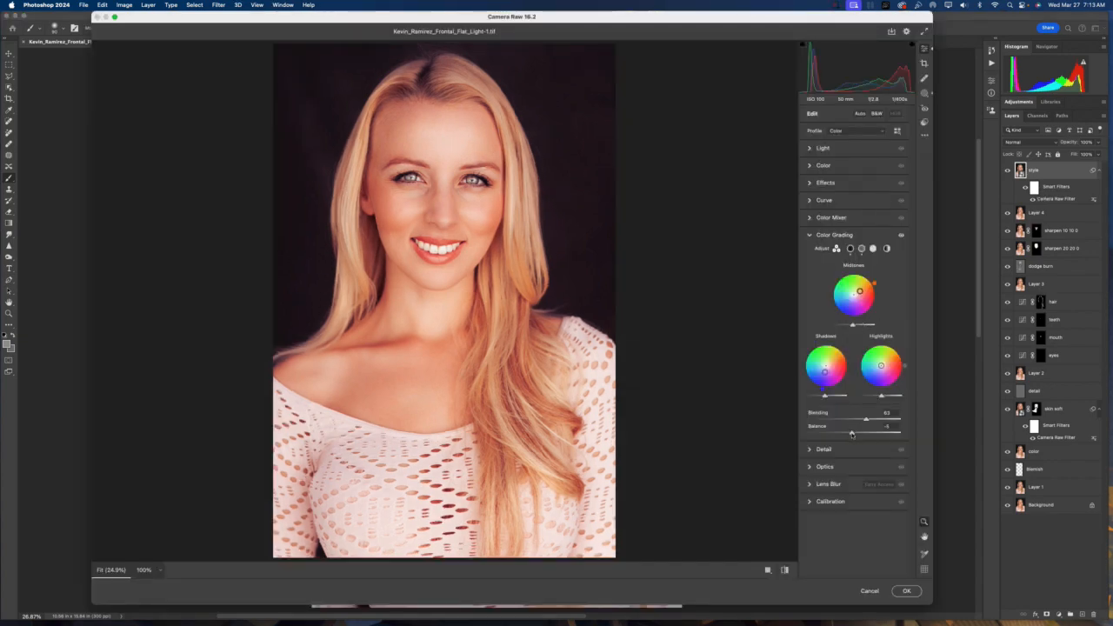
pyautogui.moveTo(852, 433)
pyautogui.mouseDown()
pyautogui.moveTo(873, 433)
pyautogui.moveTo(864, 432)
pyautogui.mouseUp()
pyautogui.click(906, 591)
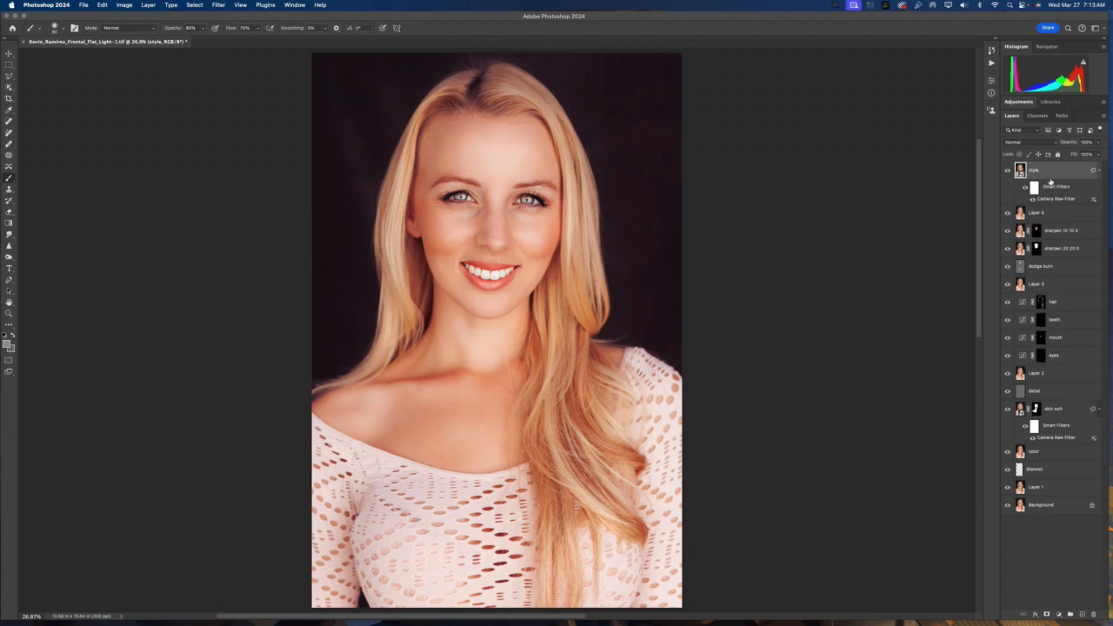
# Lower the style layer's opacity to about 33%
pyautogui.click(1097, 142)
pyautogui.moveTo(1098, 154); pyautogui.dragTo(1072, 155)
# Toggle the style layer's visibility repeatedly to compare the image before and after, then switch to the Move tool
pyautogui.click(1008, 171)
pyautogui.click(1008, 171)
pyautogui.click(1008, 171)
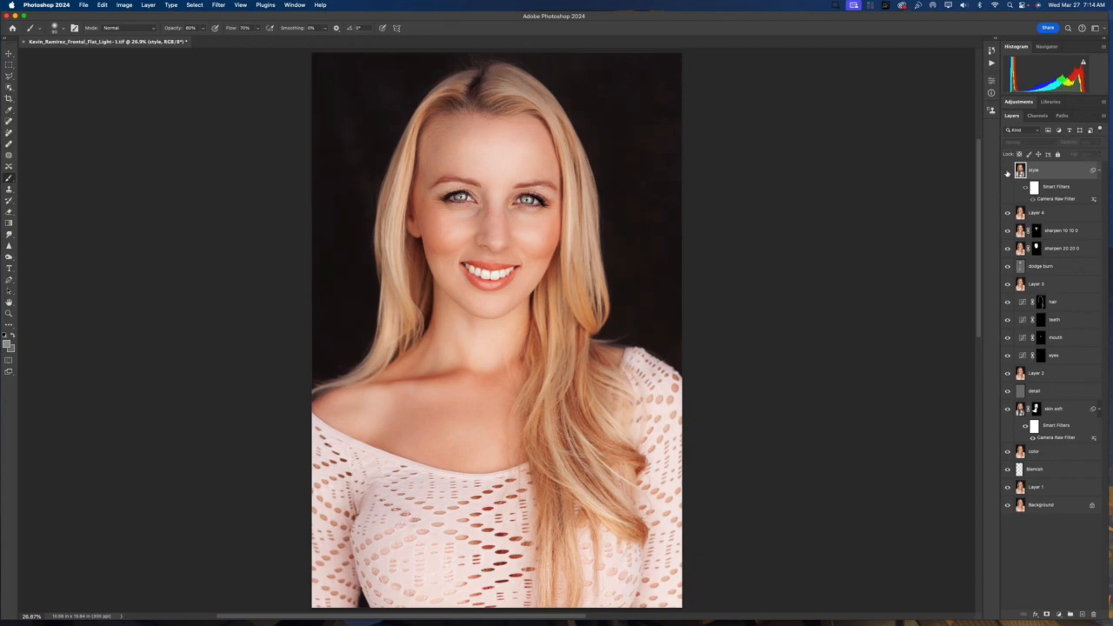
pyautogui.click(1007, 172)
pyautogui.click(1008, 172)
pyautogui.click(1008, 171)
pyautogui.click(1008, 171)
pyautogui.click(1007, 172)
pyautogui.press('v')
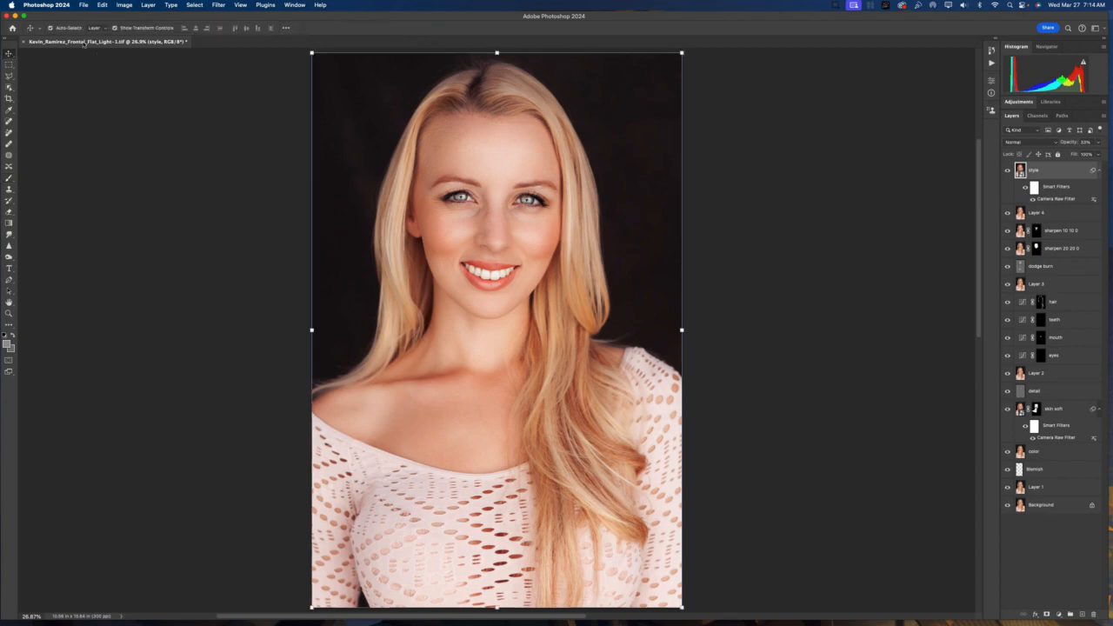
# Save the document as TIFF, accepting the TIFF options and the layers file-size notice
pyautogui.click(84, 5)
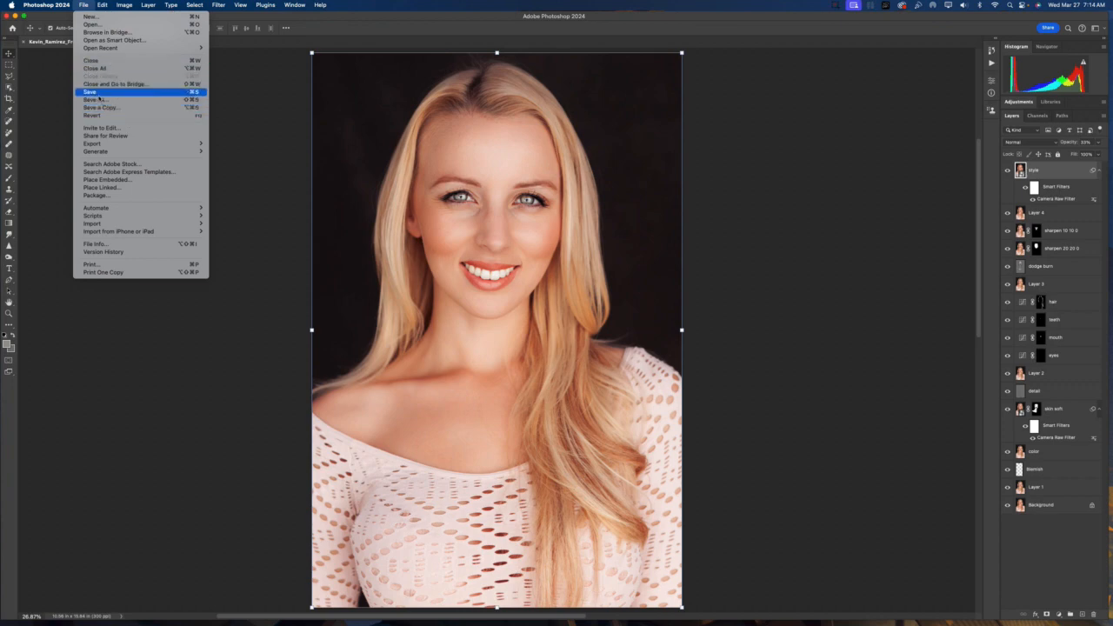
pyautogui.click(98, 93)
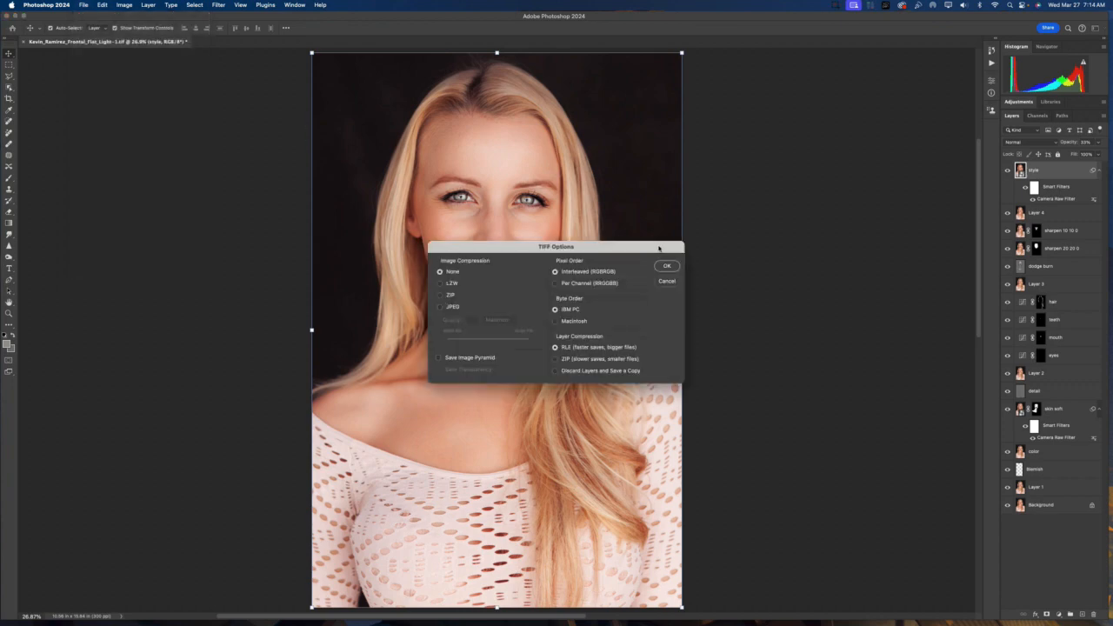
pyautogui.click(667, 267)
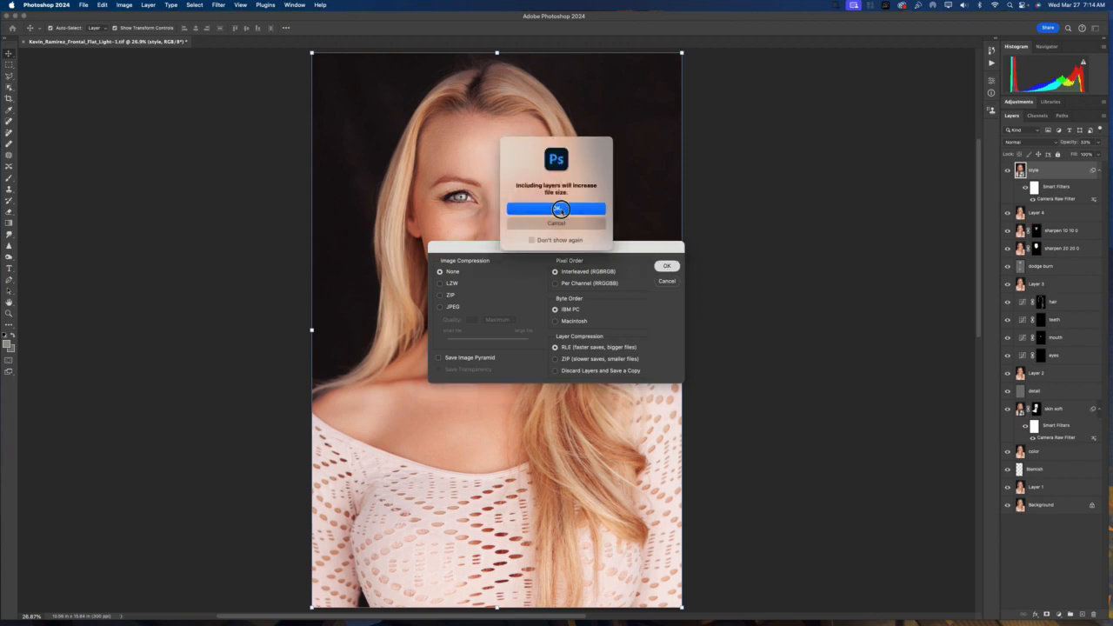
pyautogui.click(560, 210)
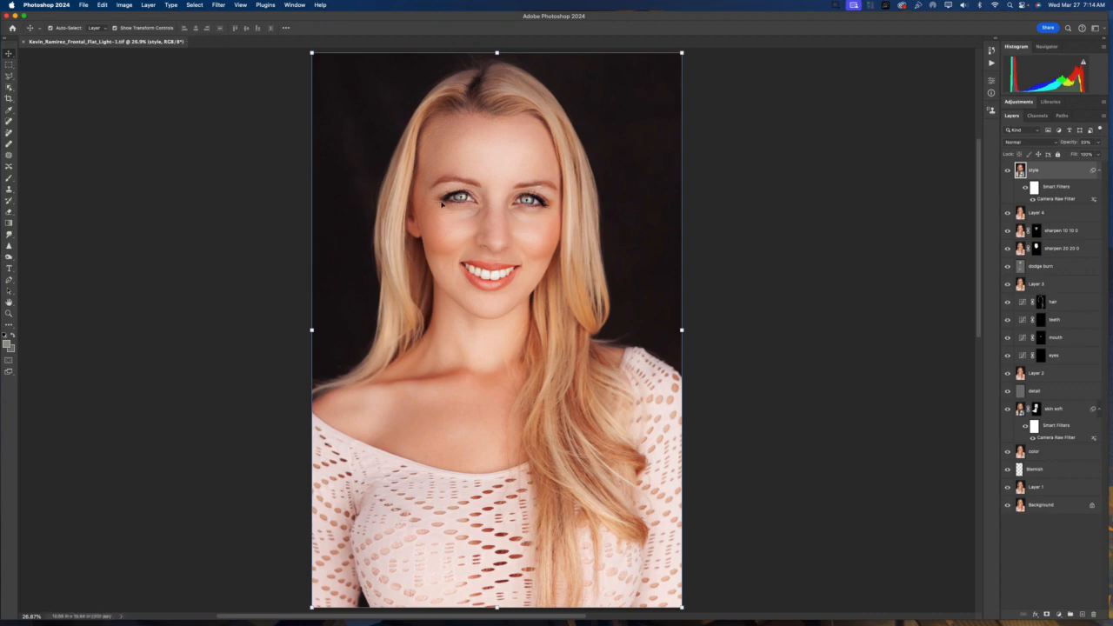
# Save a JPEG copy of the portrait at Maximum quality 12, removing the copy suffix from the file name
pyautogui.click(87, 6)
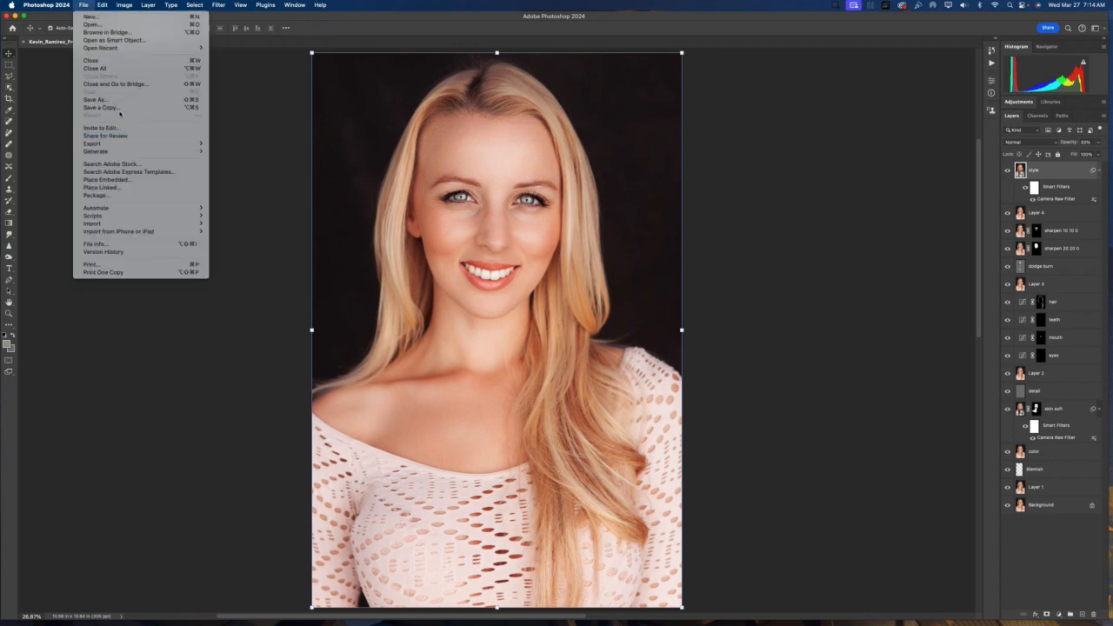
pyautogui.click(269, 147)
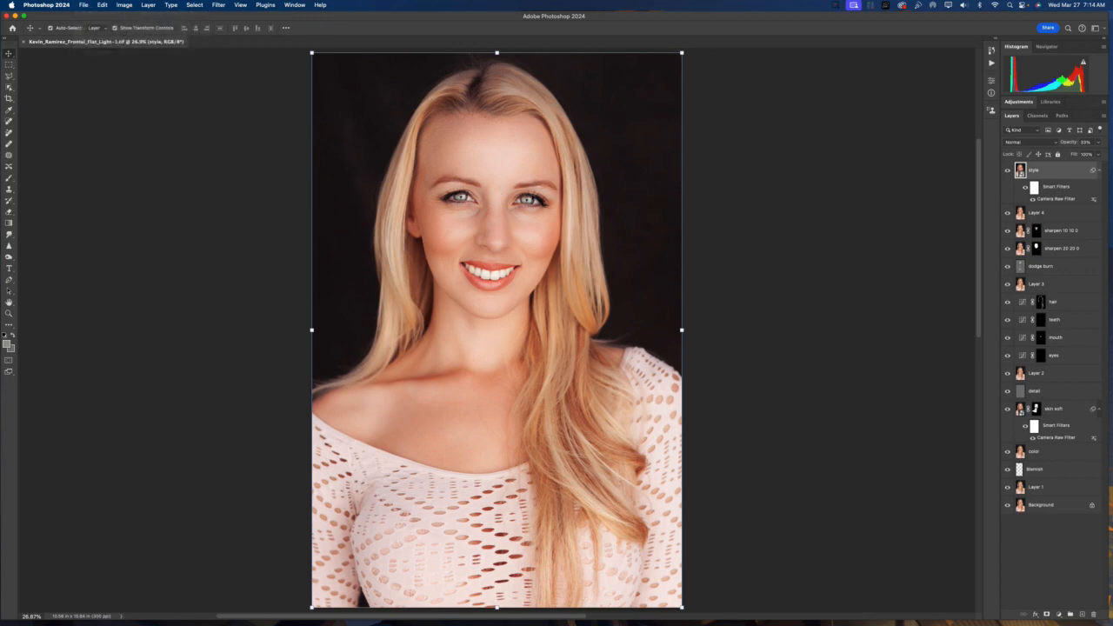
pyautogui.press('super+shift+s')
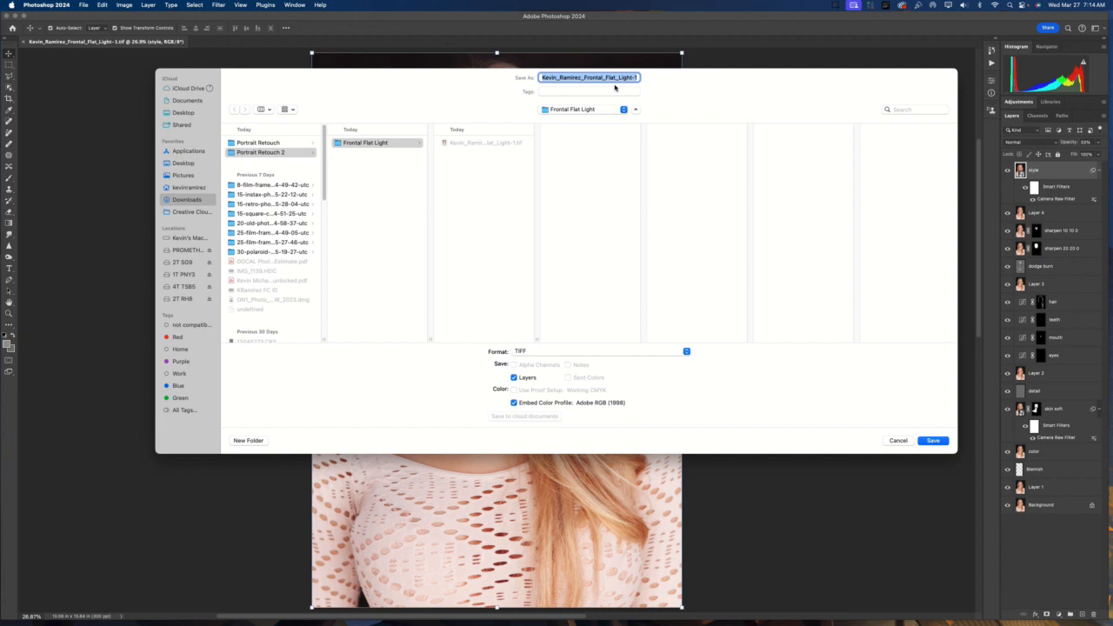
pyautogui.press('Right')
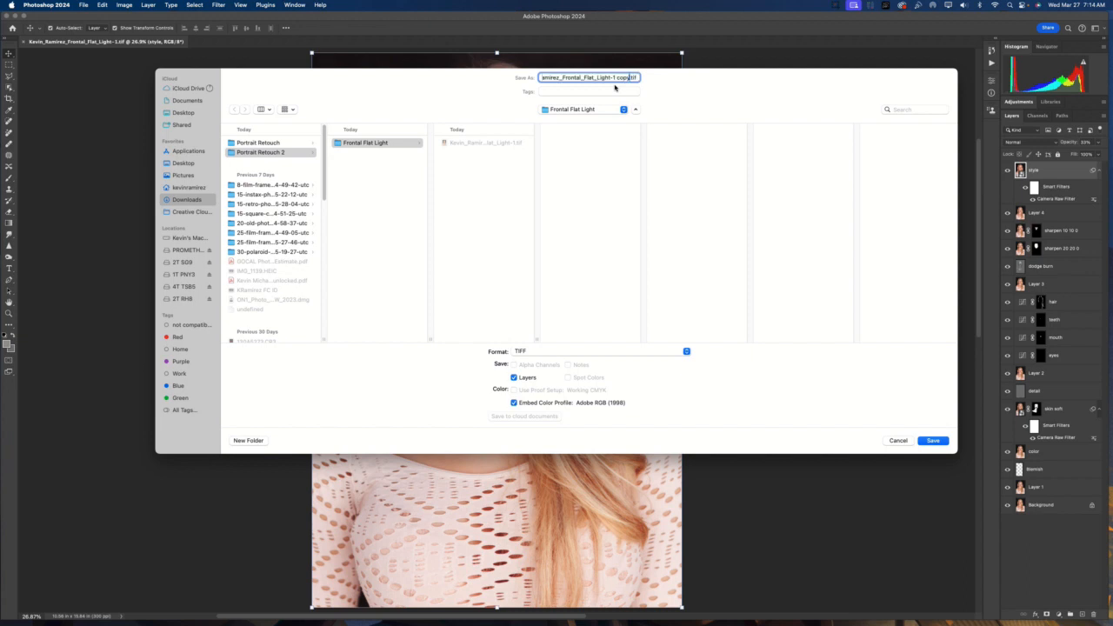
pyautogui.press('BackSpace')
pyautogui.press('BackSpace')
pyautogui.press('BackSpace')
pyautogui.press('BackSpace')
pyautogui.press('BackSpace')
pyautogui.click(569, 352)
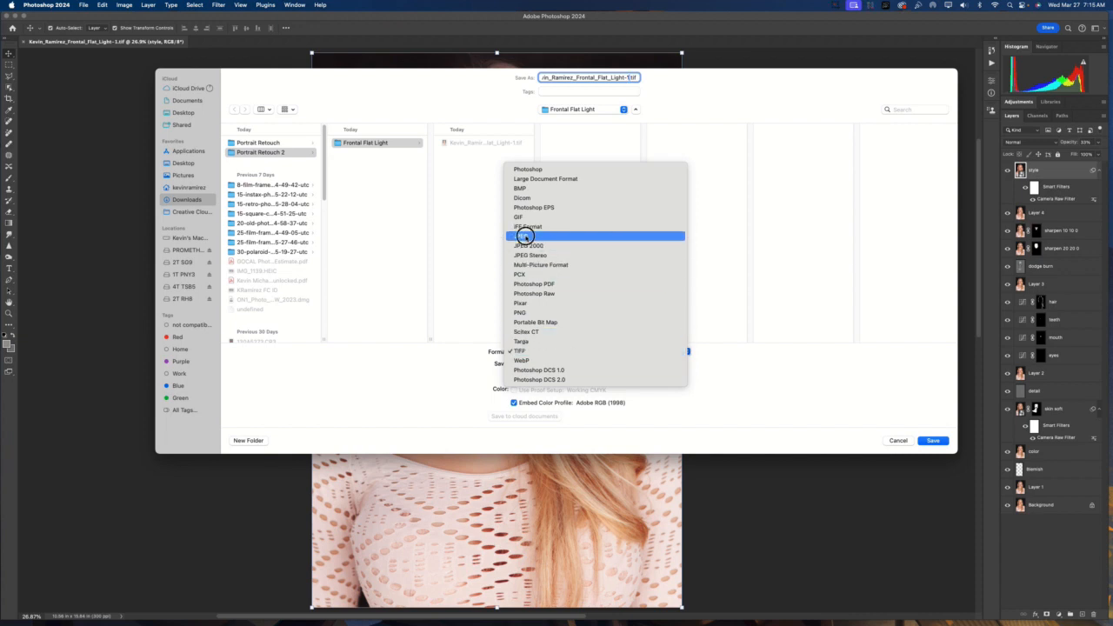
pyautogui.click(525, 237)
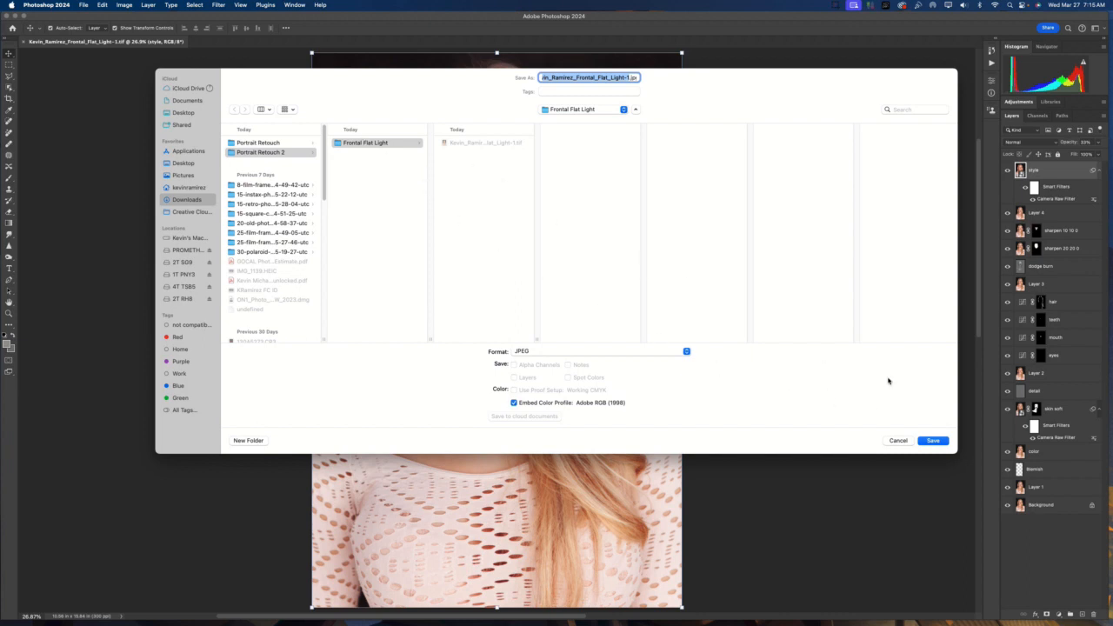
pyautogui.click(932, 441)
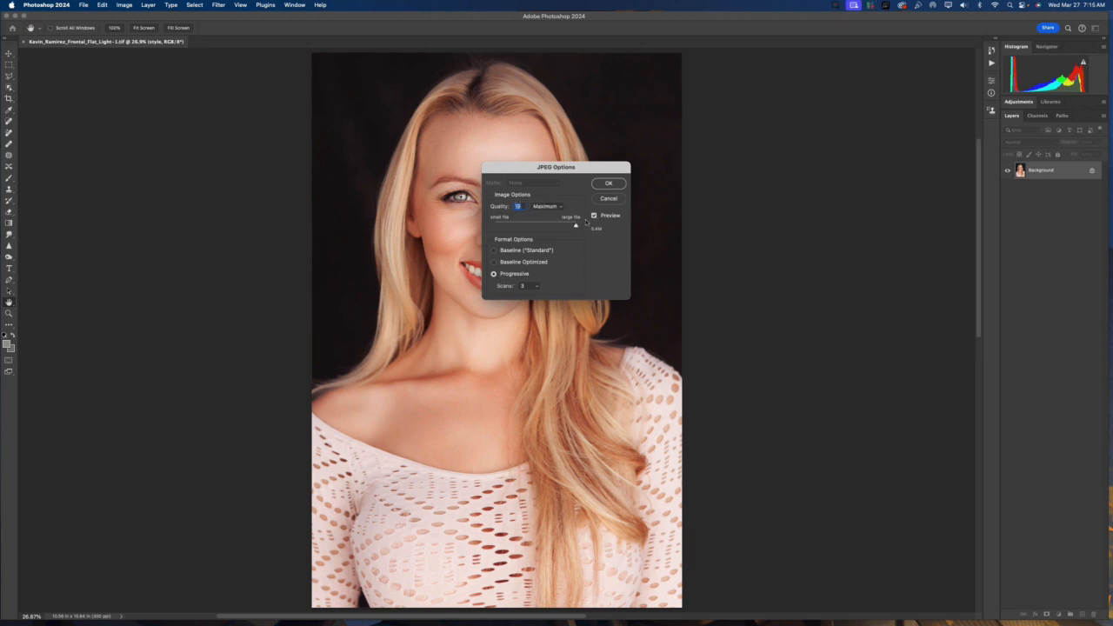
pyautogui.click(609, 184)
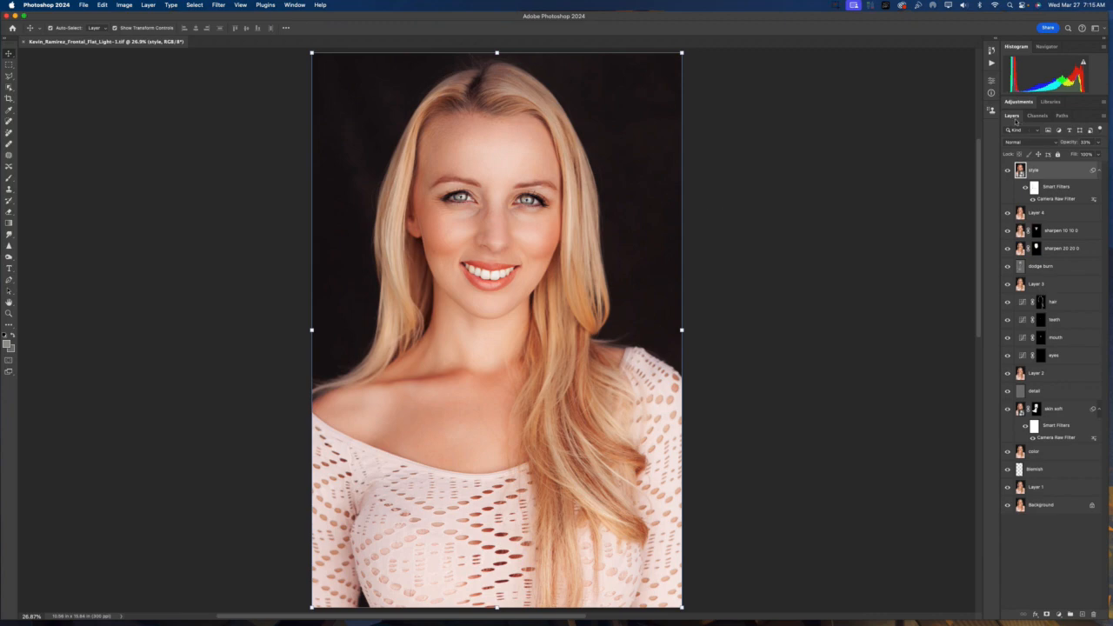
# Undock the Layers panel as a floating panel and enlarge it to show the full layer stack
pyautogui.moveTo(1014, 117); pyautogui.dragTo(705, 55)
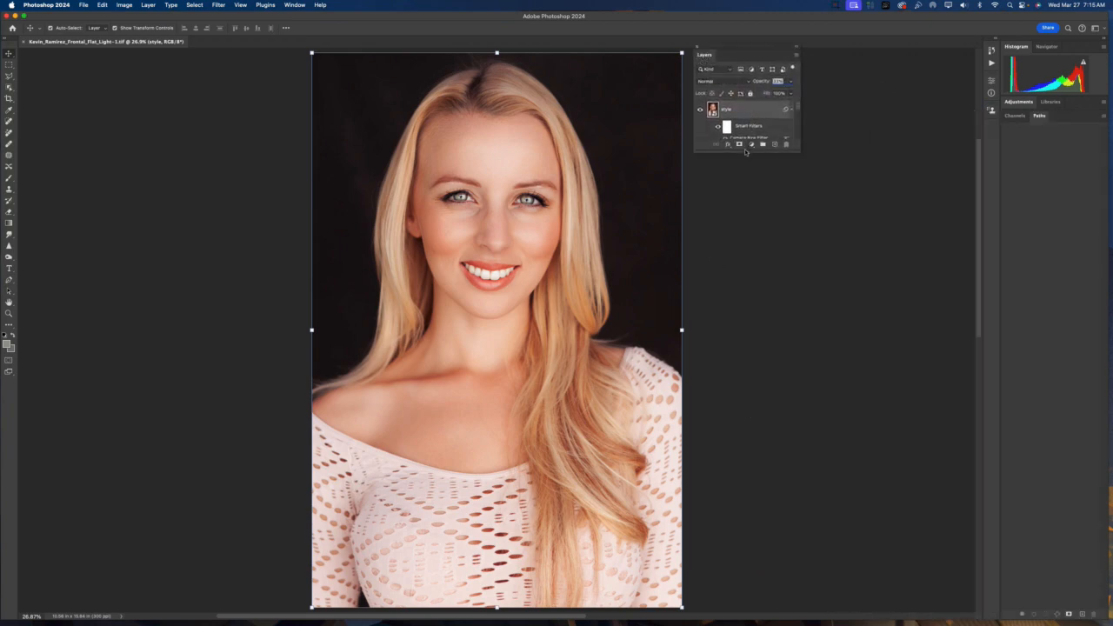
pyautogui.moveTo(745, 147); pyautogui.dragTo(752, 478)
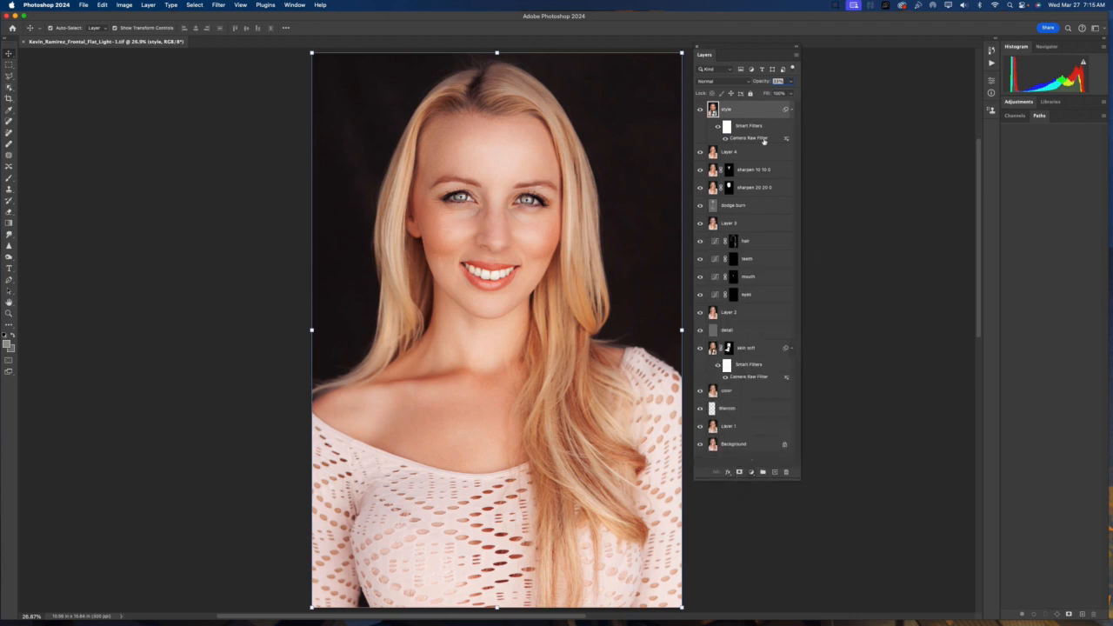
pyautogui.moveTo(736, 52); pyautogui.dragTo(732, 60)
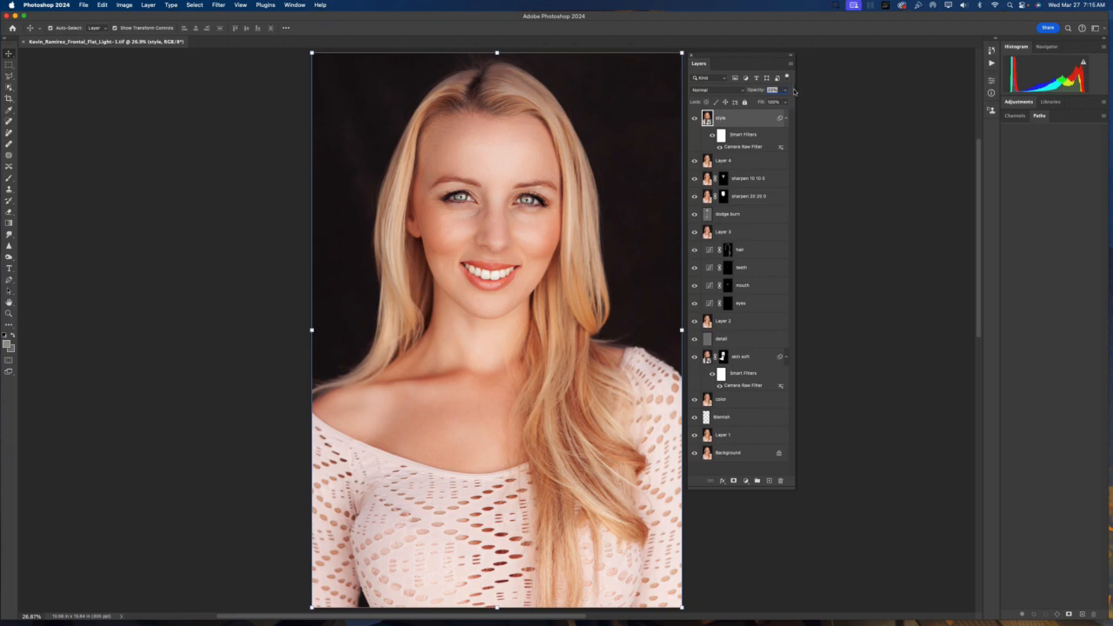
# Set the style layer's opacity to 33%
pyautogui.write('33')
pyautogui.press('Return')
pyautogui.moveTo(303, 42); pyautogui.dragTo(802, 608)
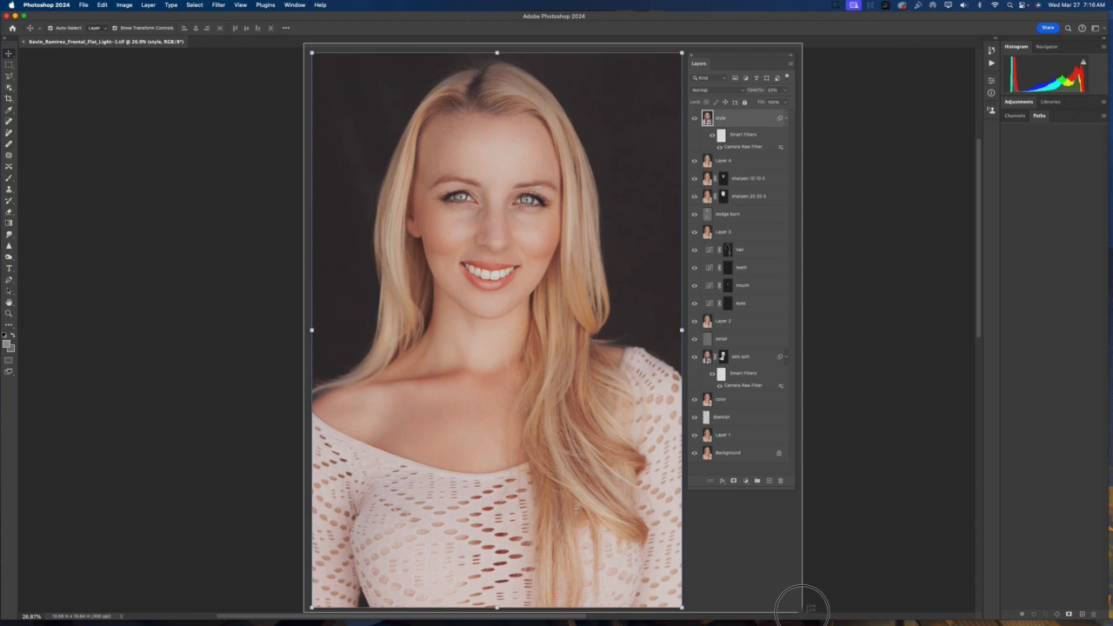
pyautogui.moveTo(802, 607); pyautogui.dragTo(802, 609)
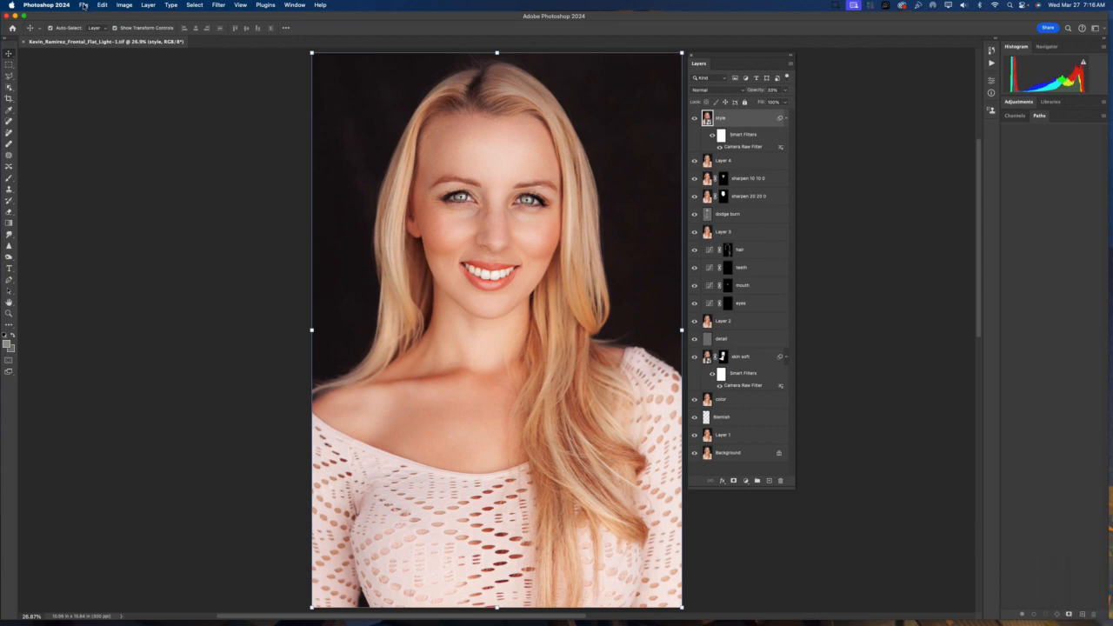
# Create a new 13 x 19 in, 300 ppi document with a white background
pyautogui.click(83, 5)
pyautogui.click(91, 18)
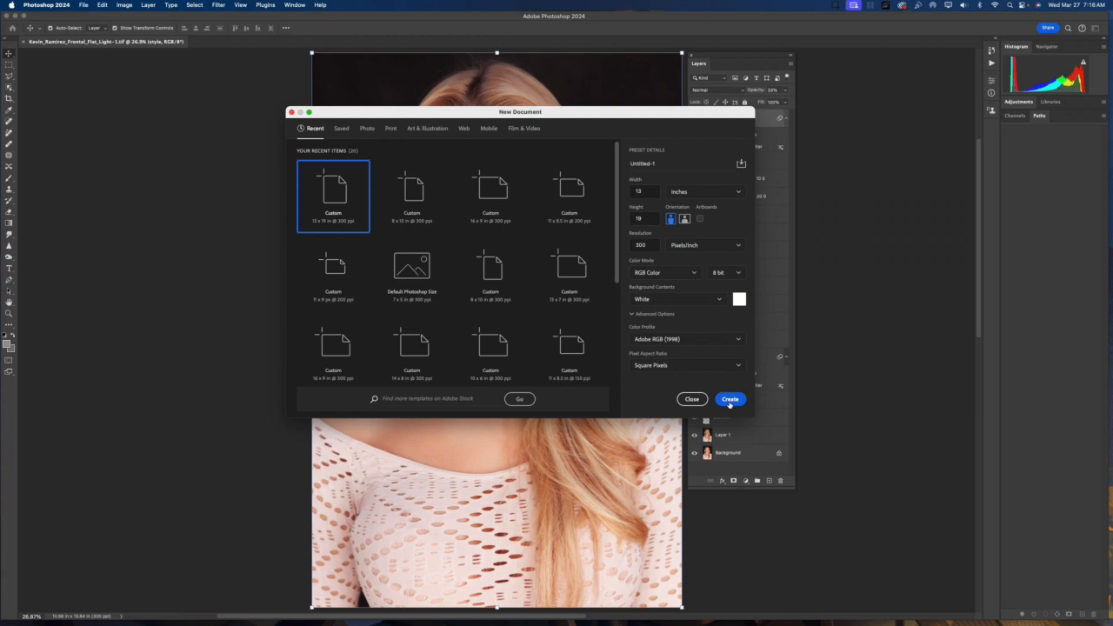
pyautogui.click(730, 401)
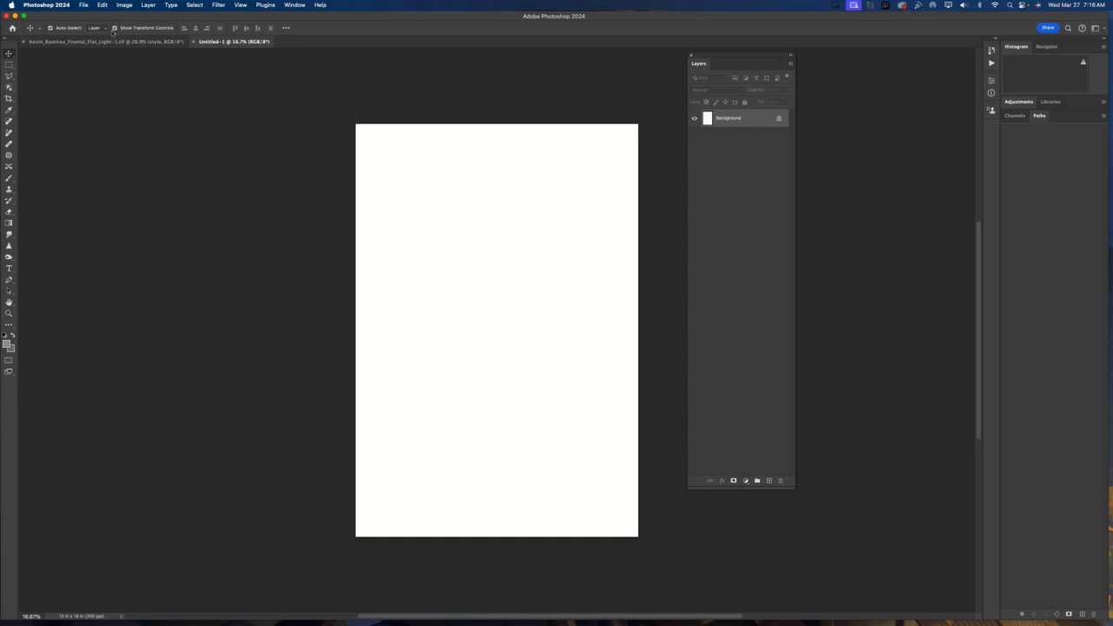
# Save a copy of the new document on the computer, named after the portrait with a Frontal Flat Light 01 suffix
pyautogui.click(84, 5)
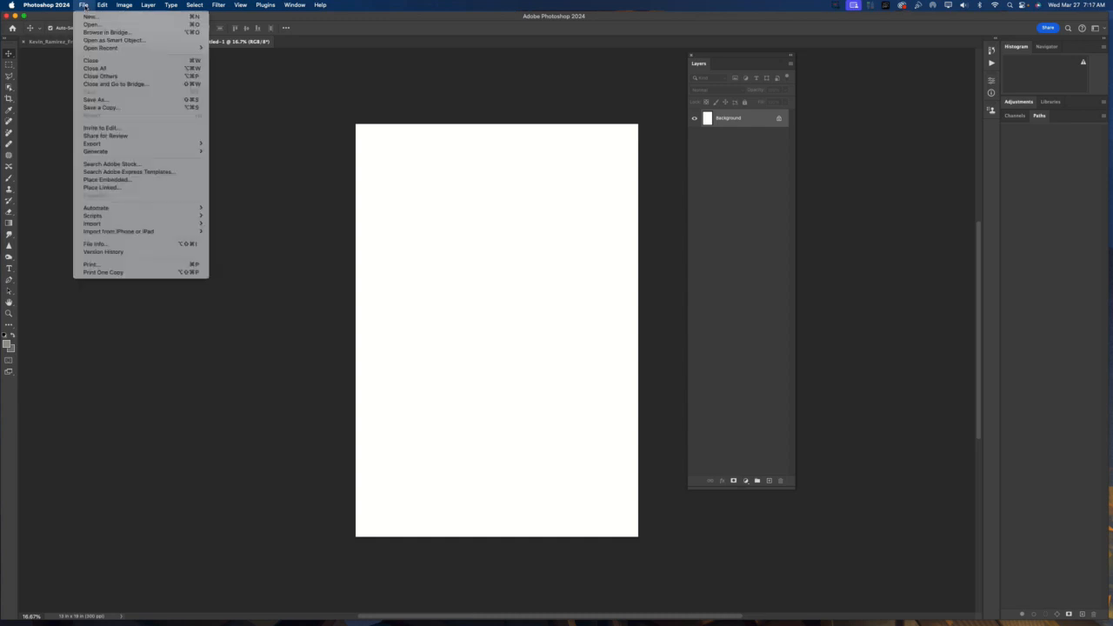
pyautogui.click(117, 110)
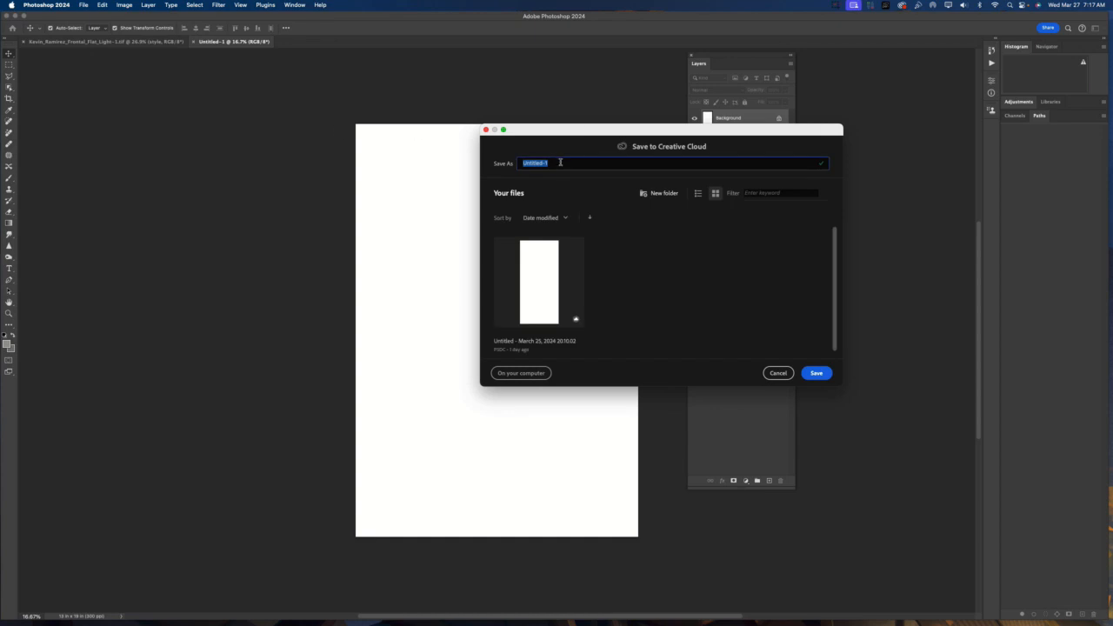
pyautogui.write('ntal Flat Light')
pyautogui.write('01.Layers')
pyautogui.click(513, 375)
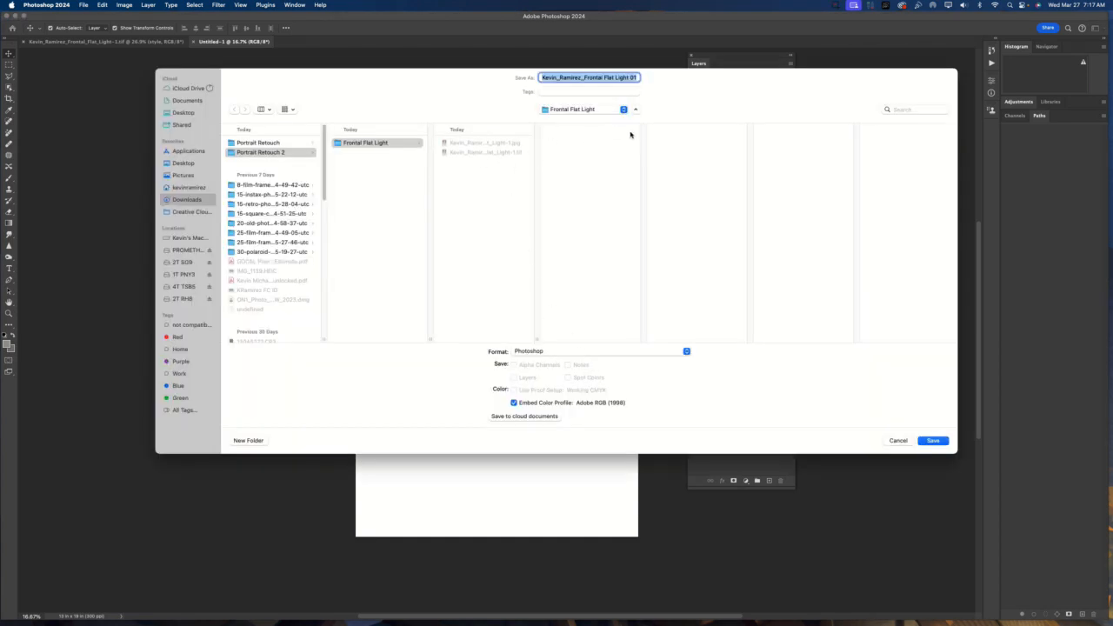
pyautogui.click(545, 352)
pyautogui.click(535, 417)
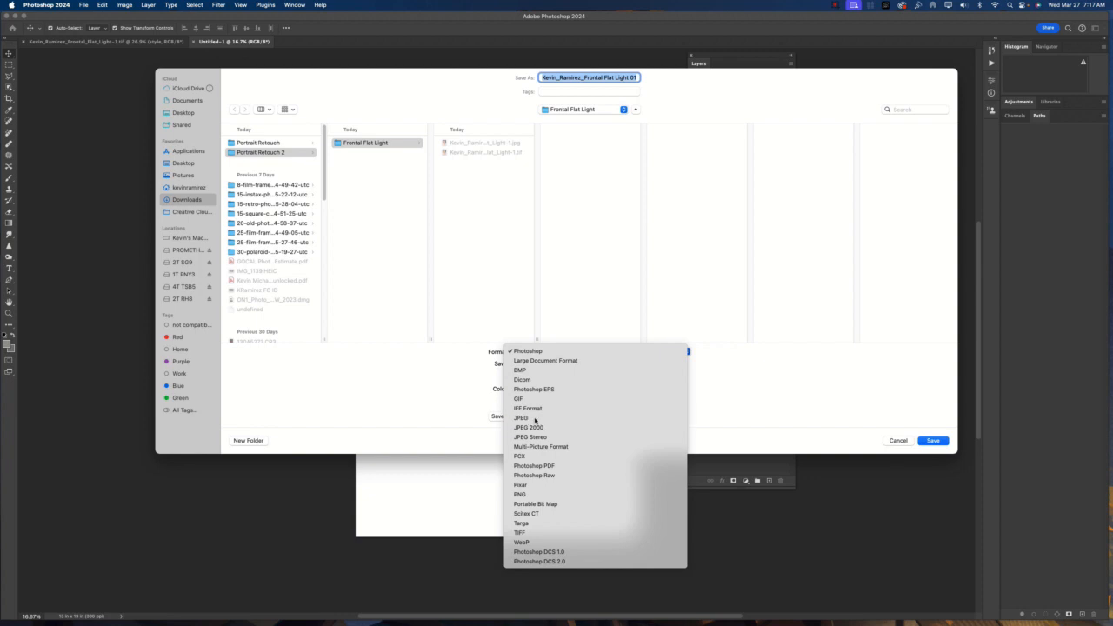
pyautogui.click(933, 440)
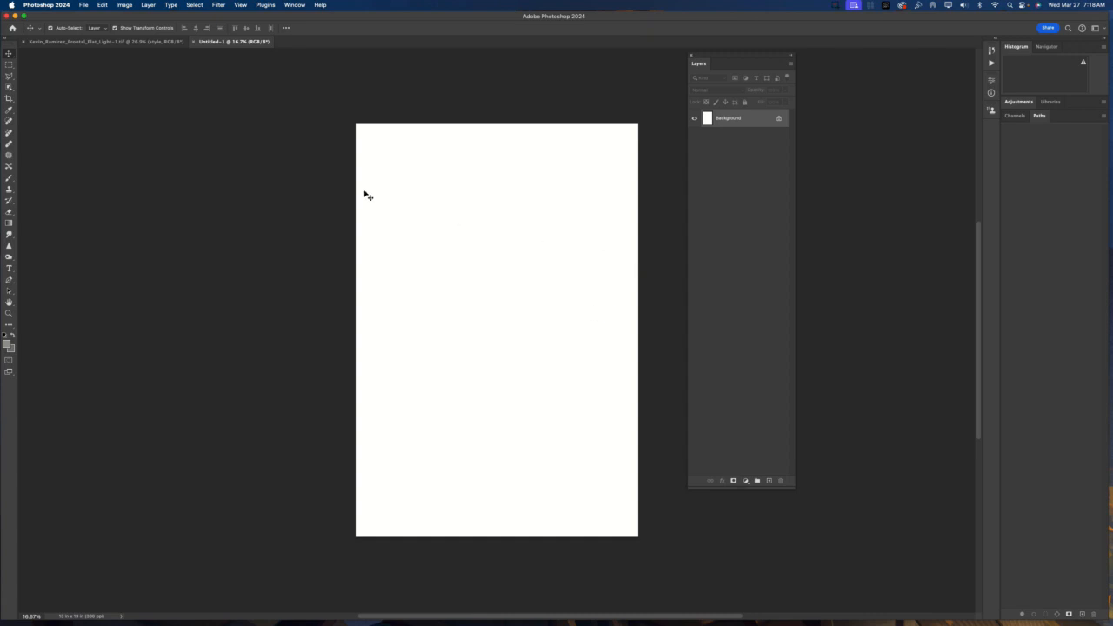
# Switch back to the portrait document
pyautogui.click(193, 42)
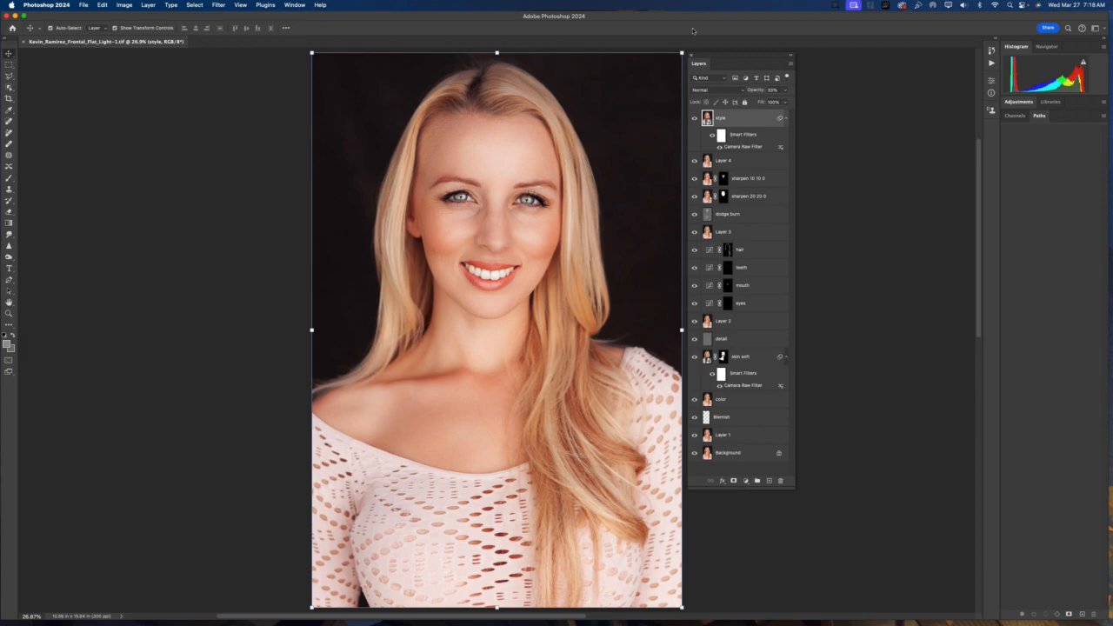
pyautogui.click(808, 81)
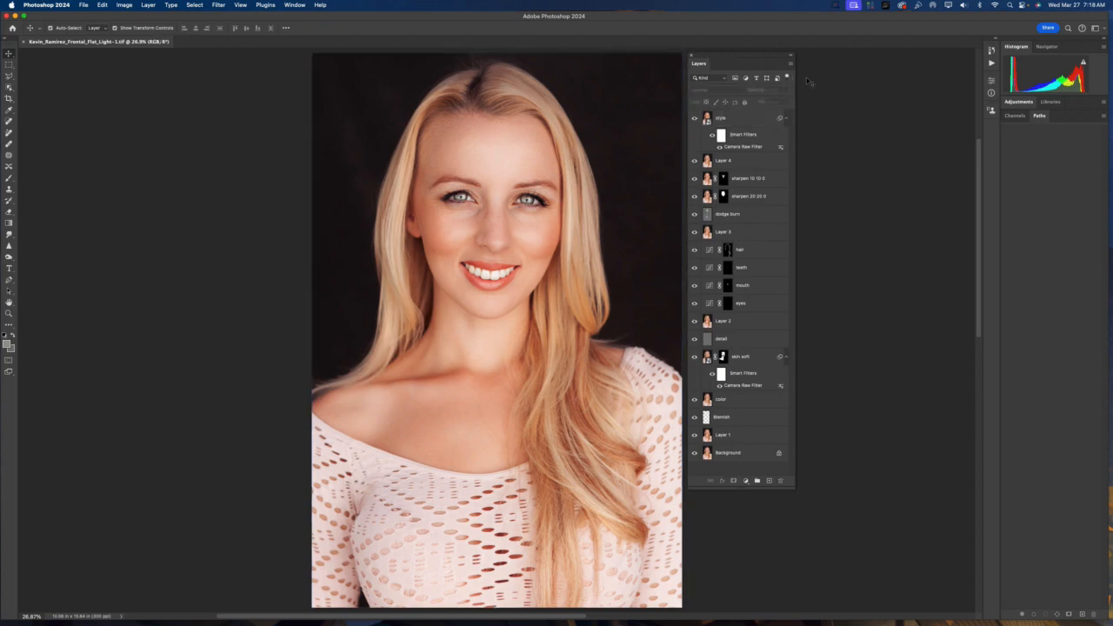